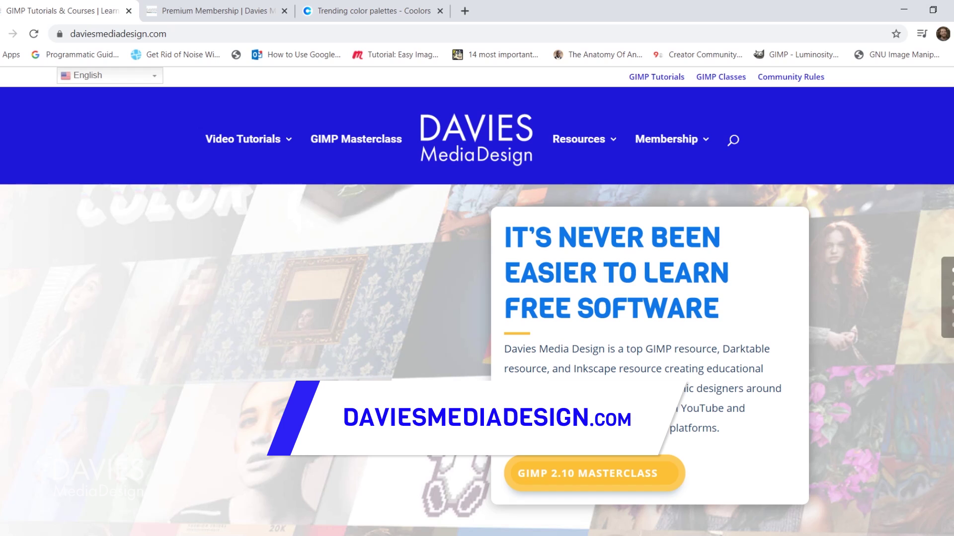
# Scroll through the daviesmediadesign.com homepage, then switch to the Premium Membership tab.
pyautogui.scroll(-8, 477, 327)
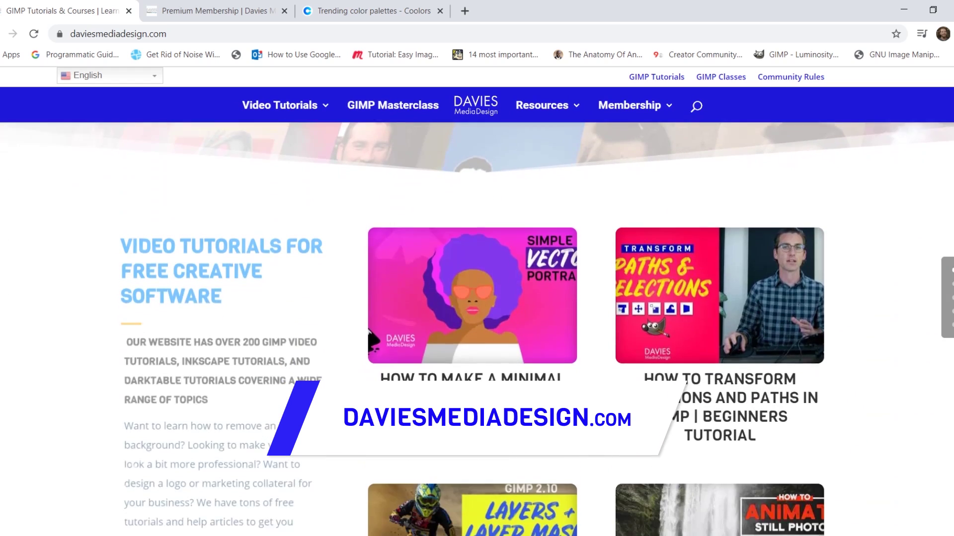
pyautogui.scroll(-10, 477, 328)
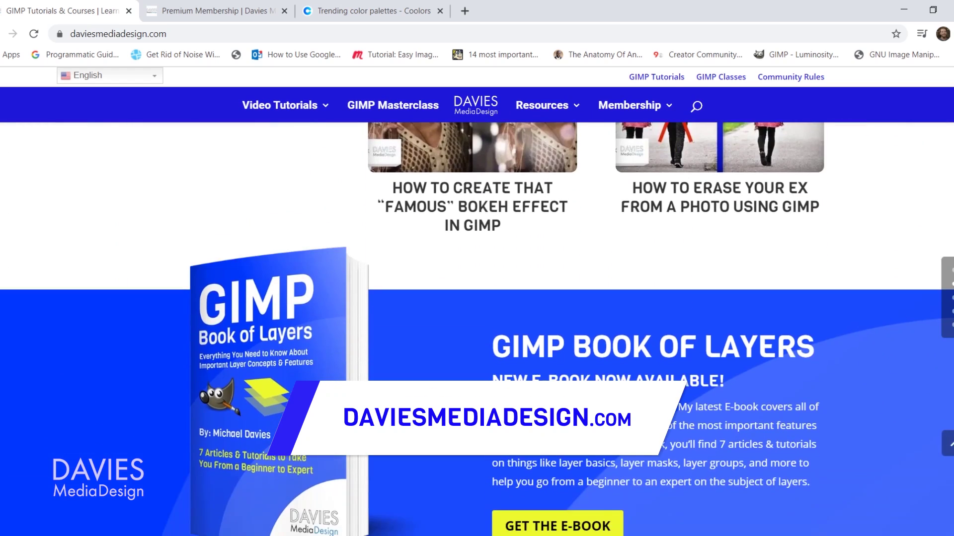
pyautogui.scroll(-8, 477, 328)
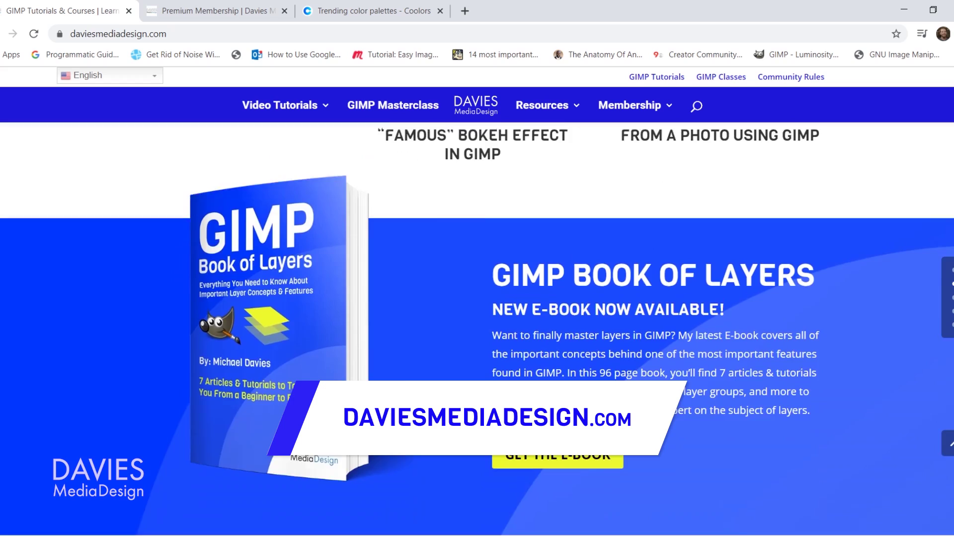
pyautogui.scroll(1, 477, 328)
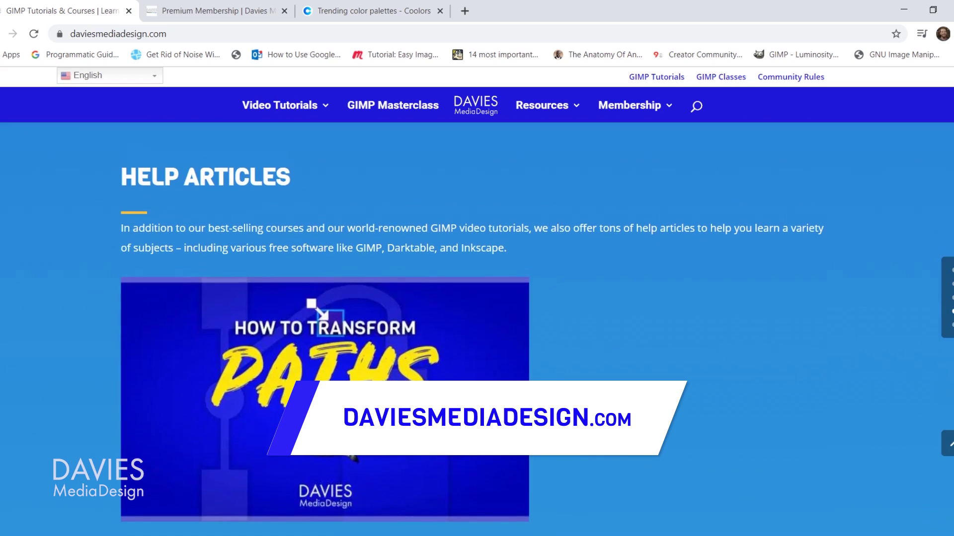
pyautogui.hotkey('ctrl', 'Tab')
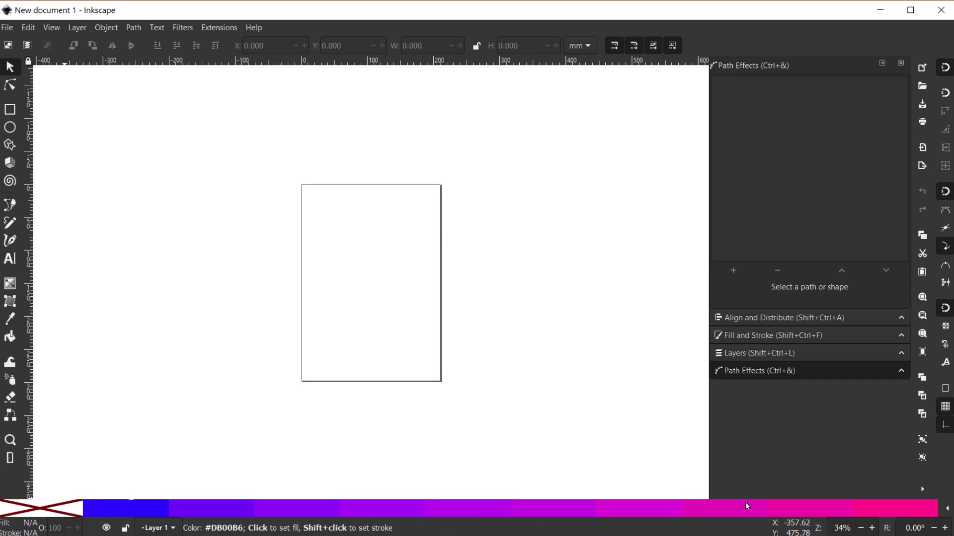
# Switch the swatches bar from the Inkscape default palette to the drawing.gpl palette.
pyautogui.click(947, 510)
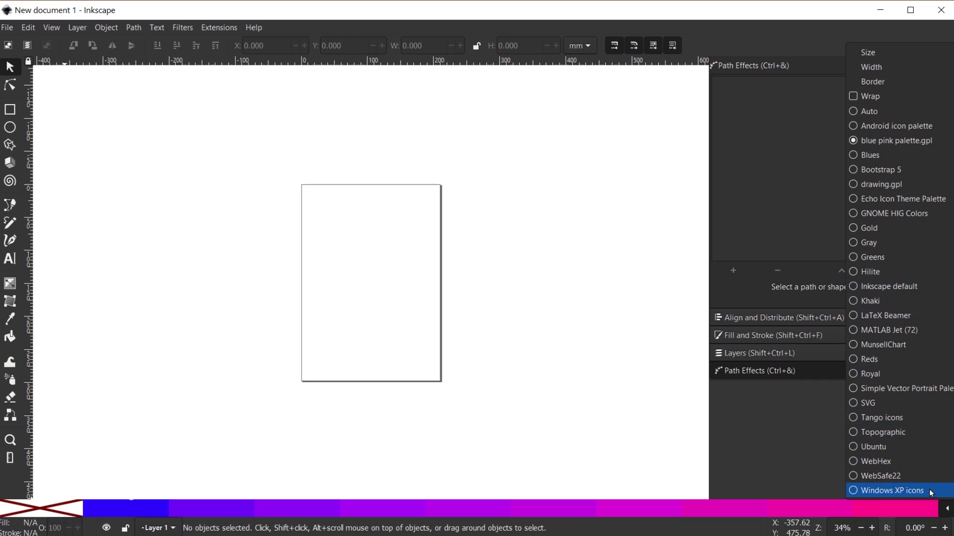
pyautogui.click(919, 287)
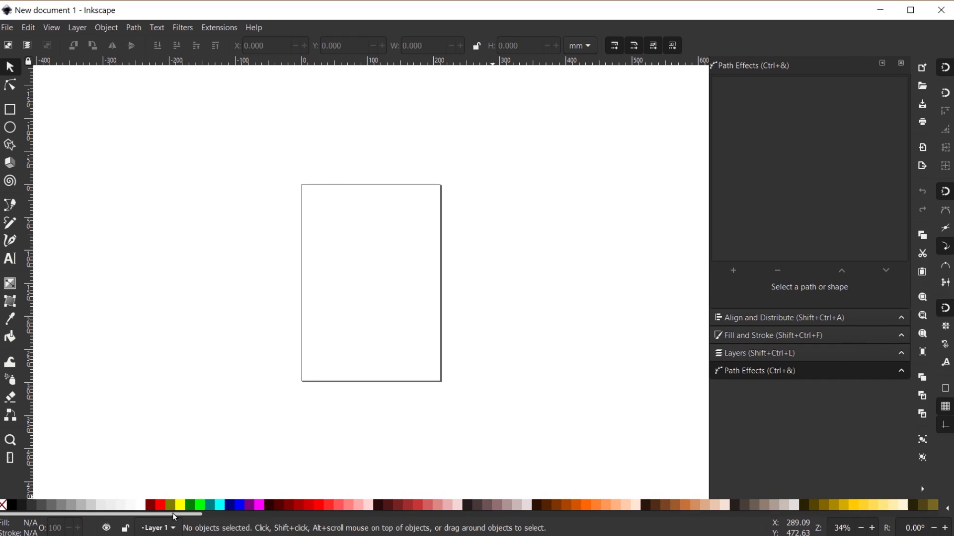
pyautogui.moveTo(178, 515); pyautogui.dragTo(909, 515)
pyautogui.click(946, 512)
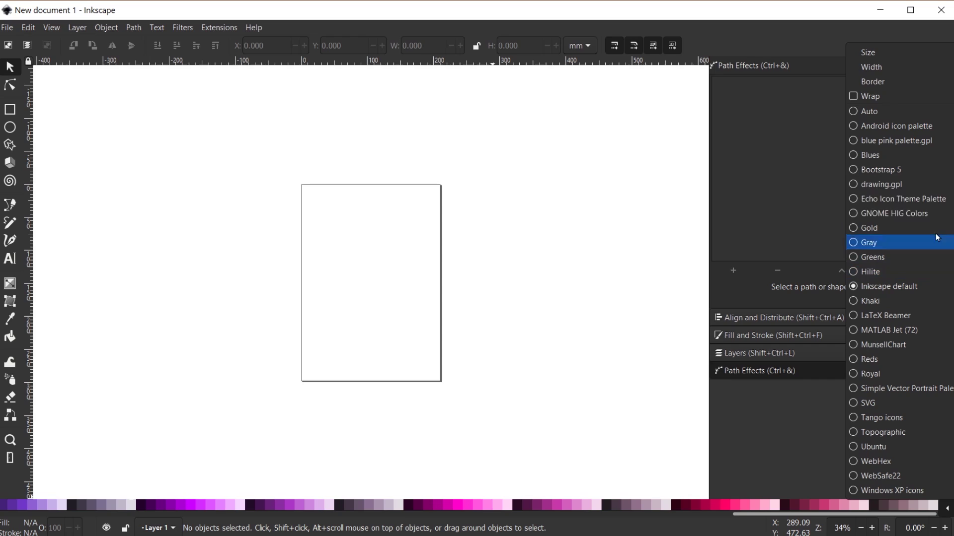
pyautogui.click(926, 187)
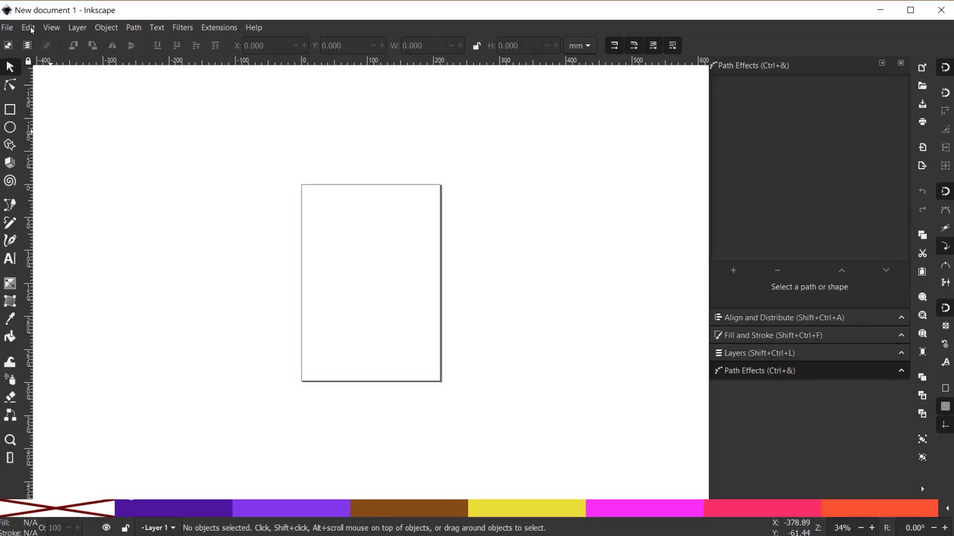
# Open Edit > Preferences to view the System page's user palettes folder.
pyautogui.click(28, 27)
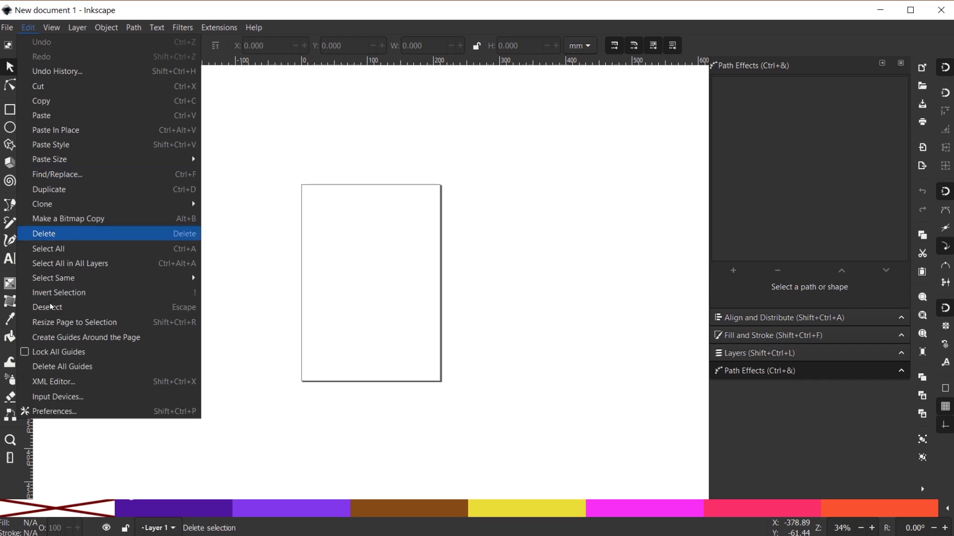
pyautogui.click(67, 413)
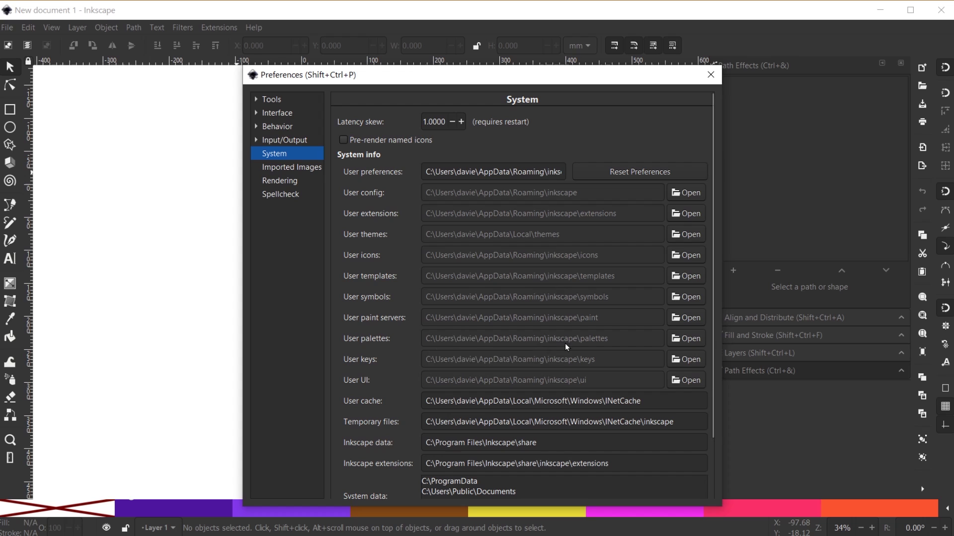
pyautogui.click(691, 342)
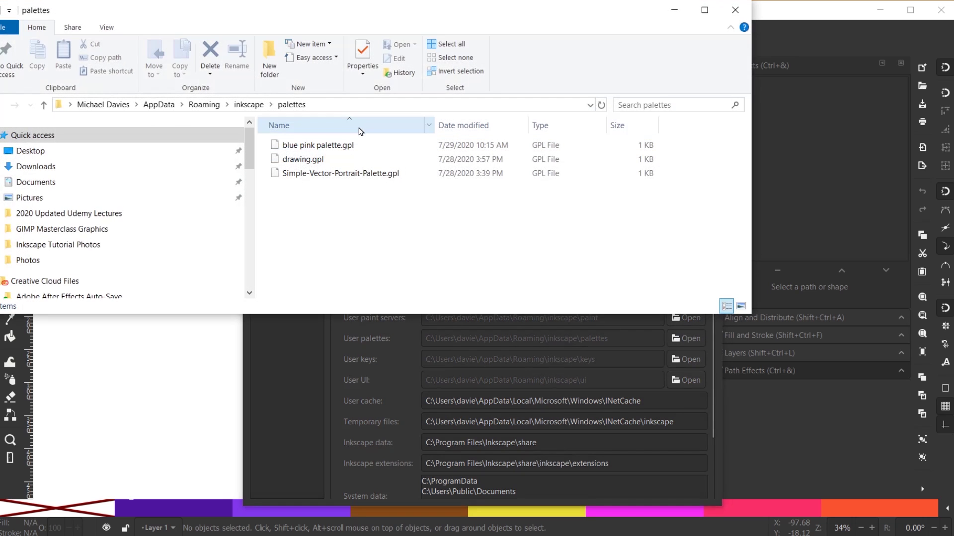
pyautogui.moveTo(415, 22); pyautogui.dragTo(533, 95)
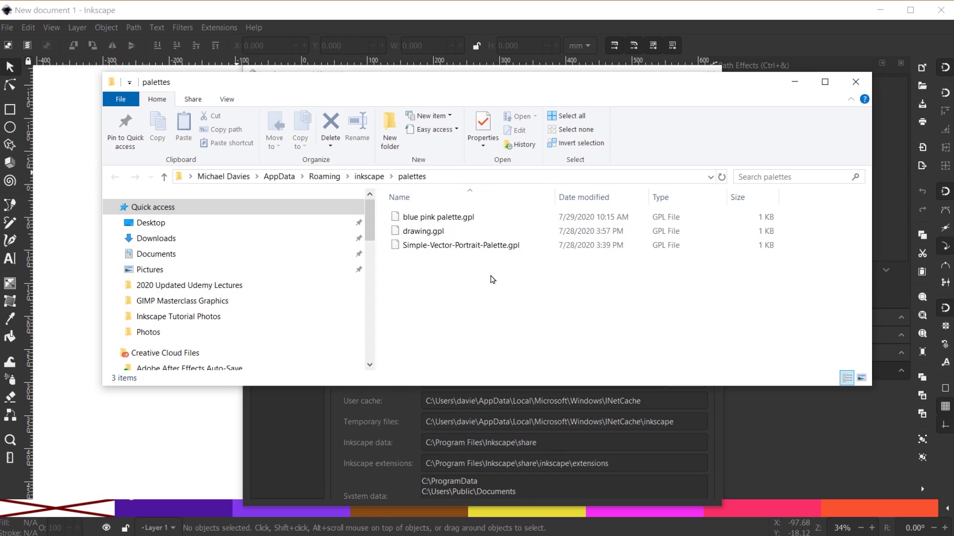
pyautogui.click(502, 247)
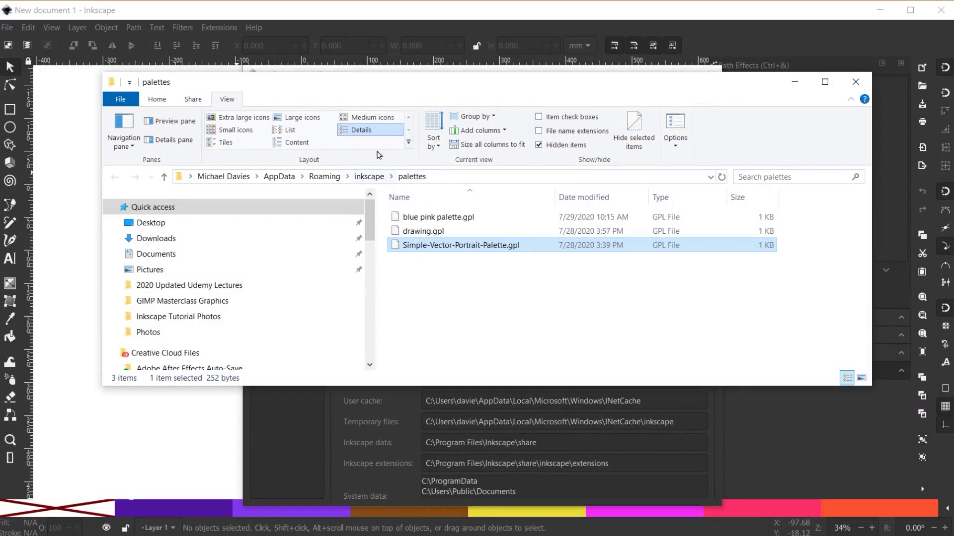
pyautogui.click(795, 81)
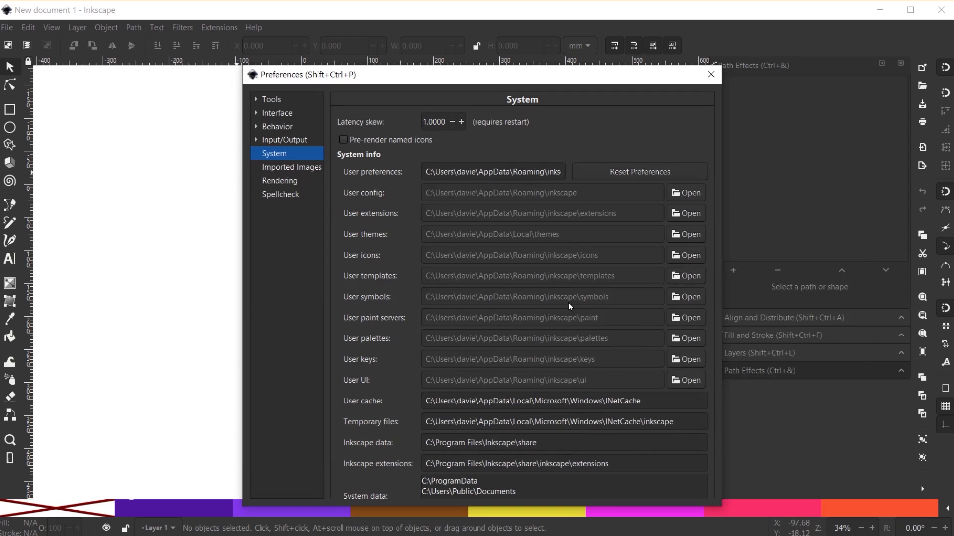
# Close Inkscape Preferences and switch Chrome to the 'Trending color palettes - Coolors' tab.
pyautogui.click(710, 74)
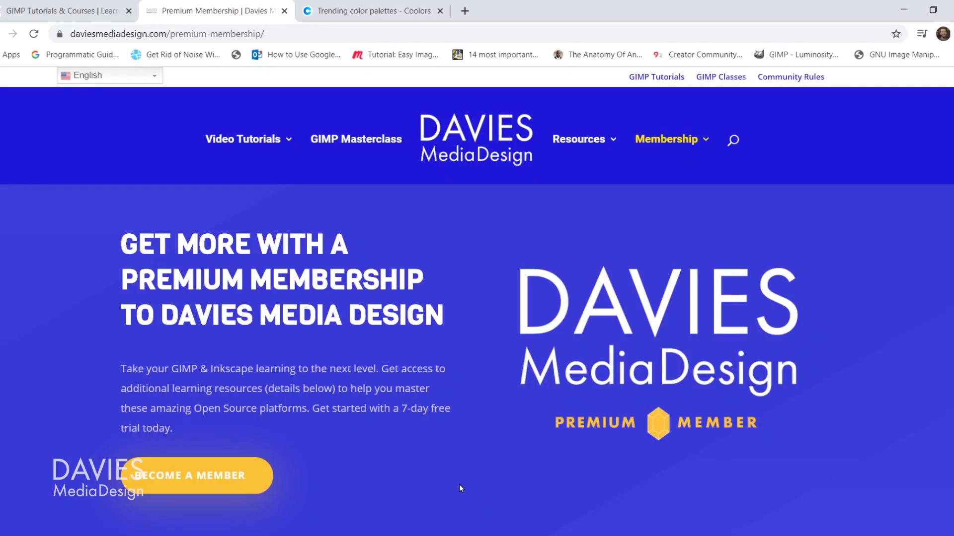
pyautogui.click(383, 7)
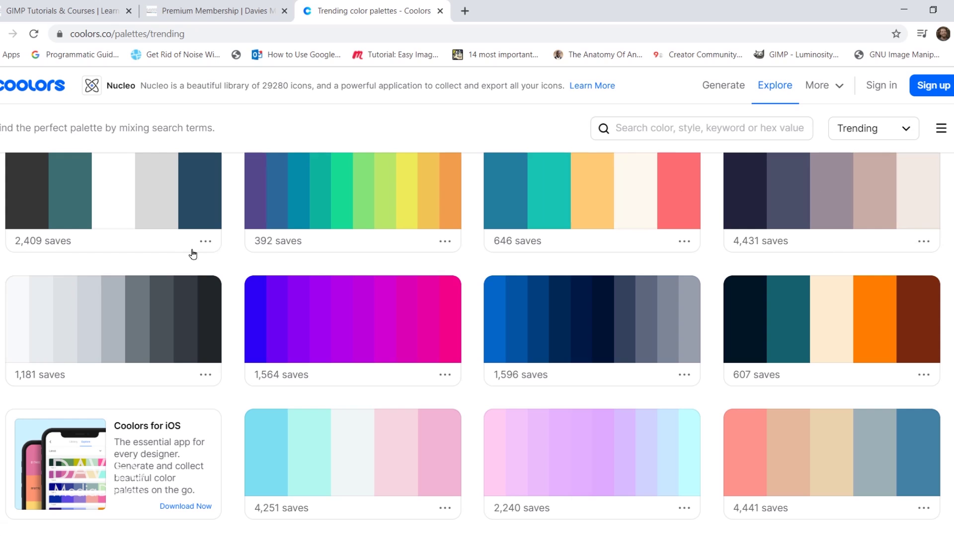
# Export the 1,564-saves blue-to-magenta Coolors palette as an SVG file.
pyautogui.scroll(-6, 554, 390)
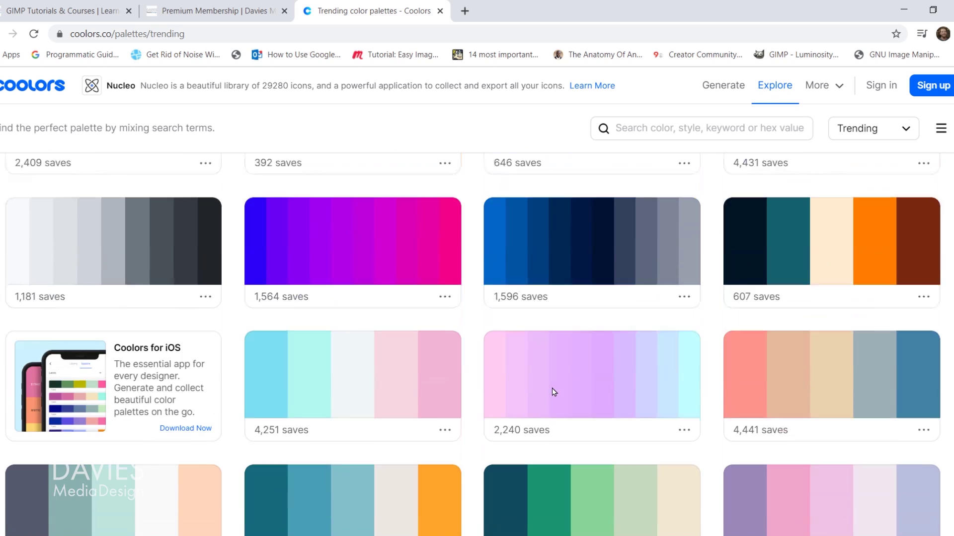
pyautogui.scroll(4, 554, 392)
pyautogui.scroll(3, 512, 376)
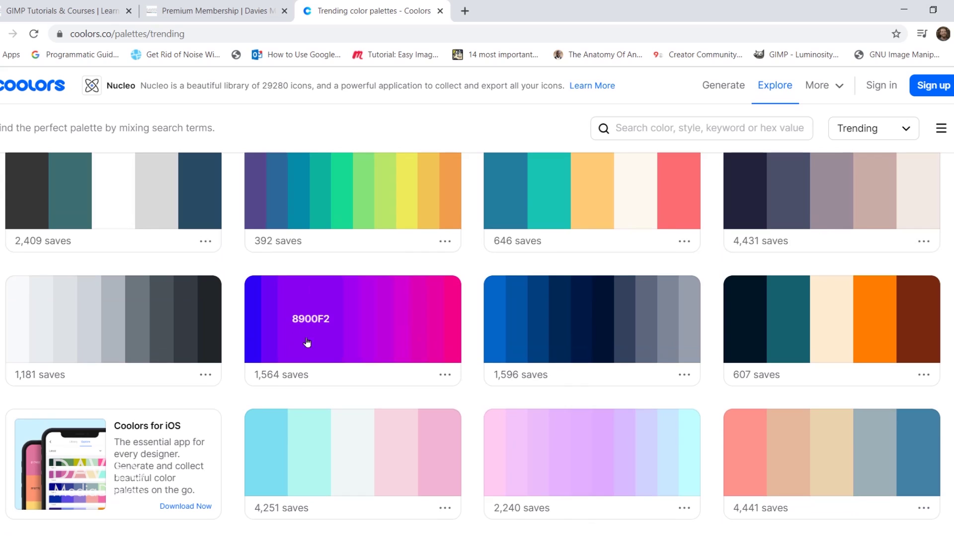
pyautogui.click(446, 376)
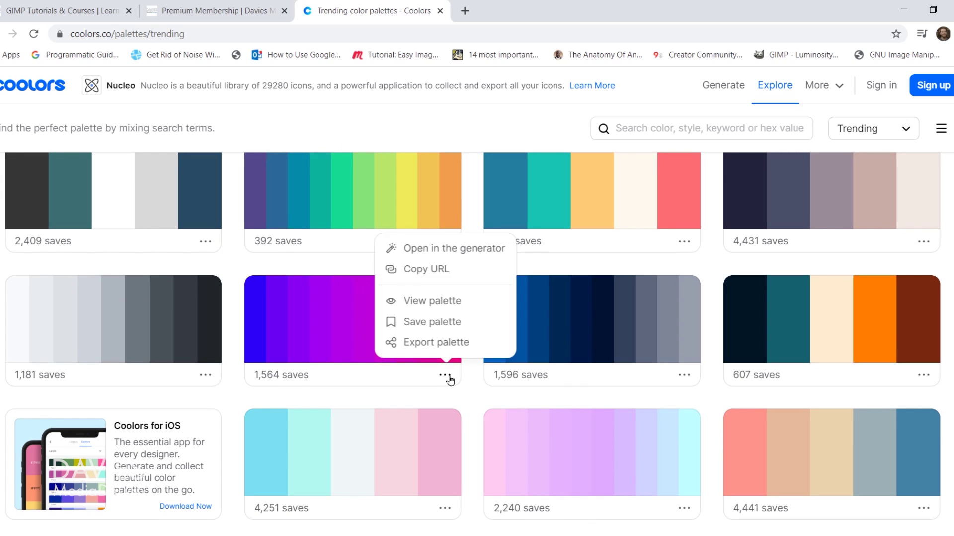
pyautogui.click(451, 344)
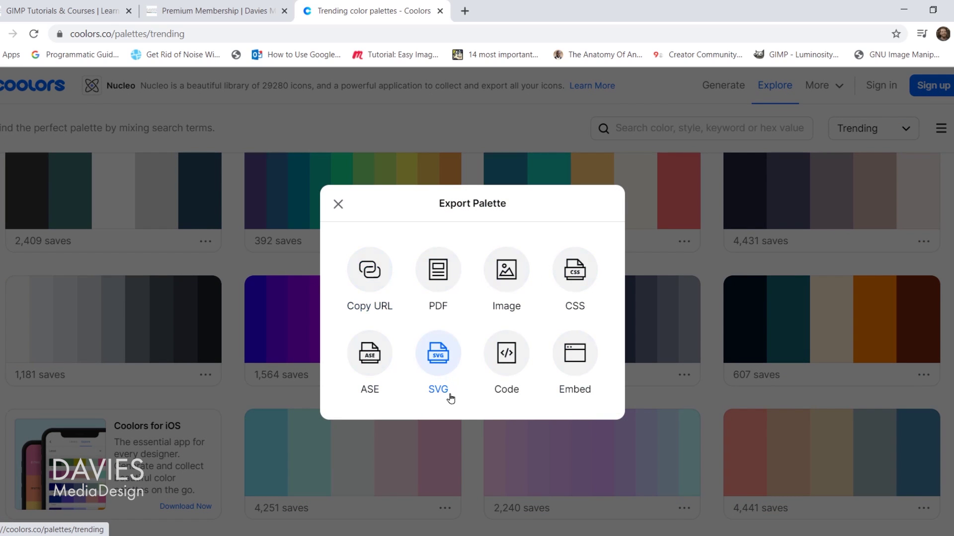
pyautogui.click(440, 366)
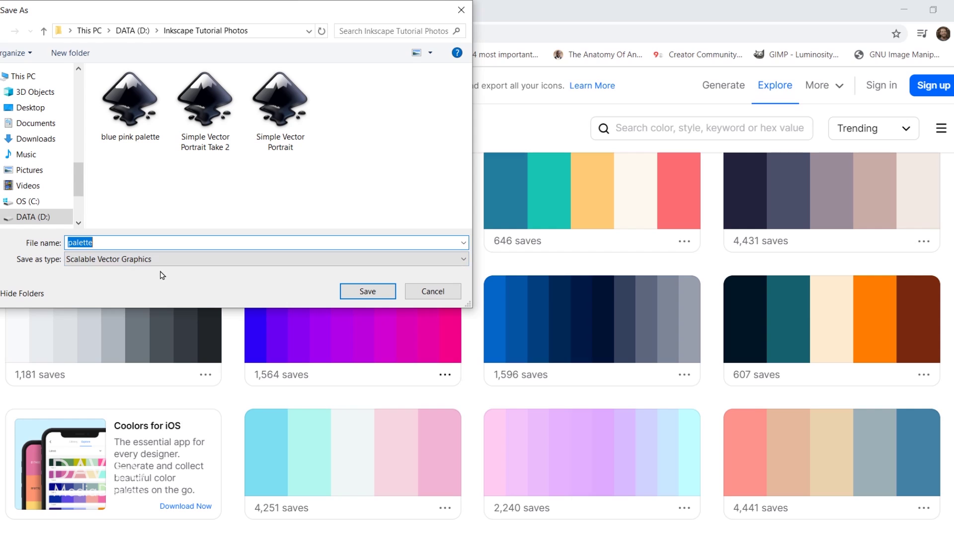
# Save the SVG download as 'blue pink palette 2' and show the downloaded file's options.
pyautogui.click(130, 117)
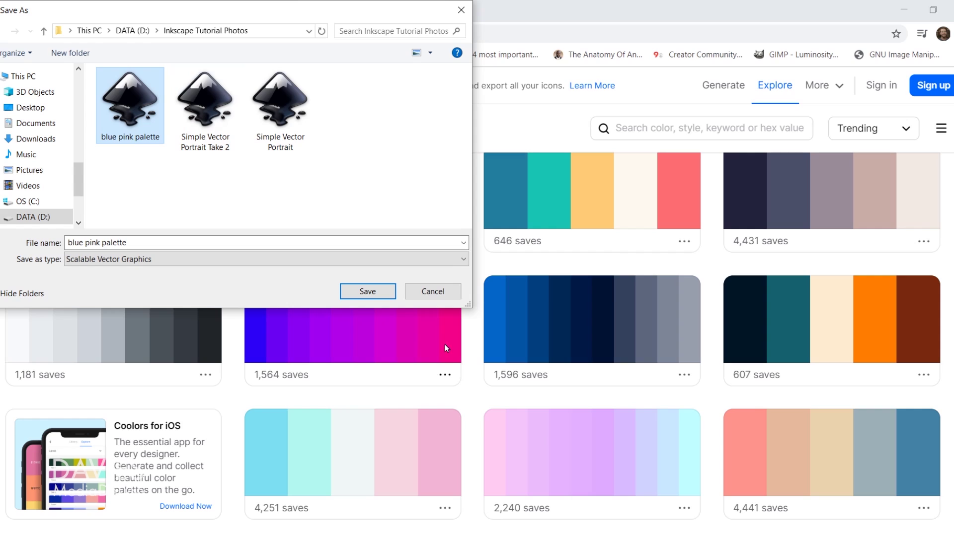
pyautogui.click(116, 244)
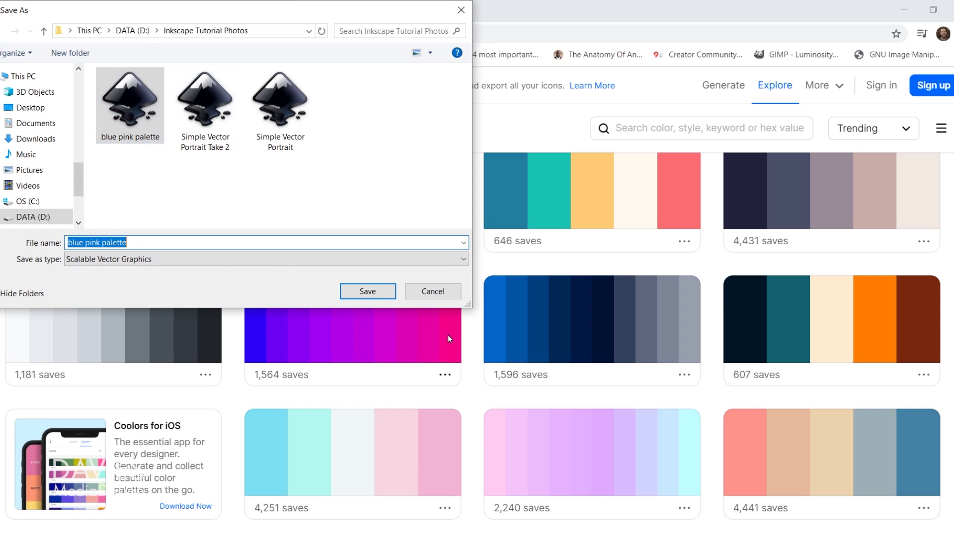
pyautogui.click(106, 242)
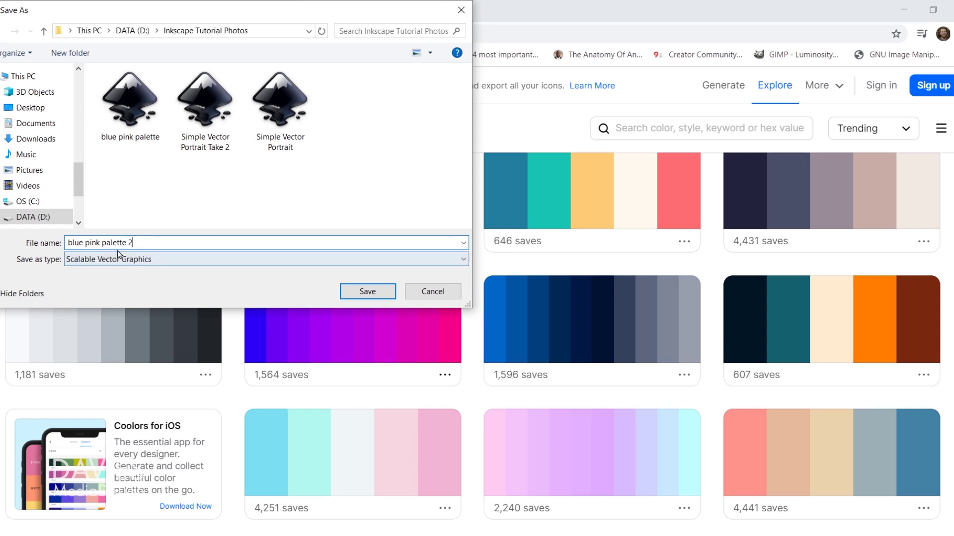
pyautogui.click(368, 292)
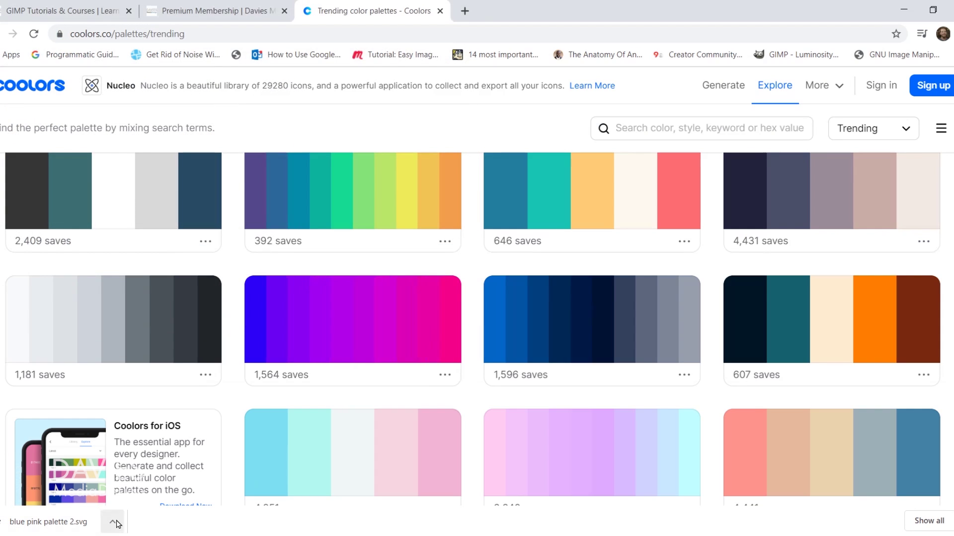
pyautogui.click(114, 526)
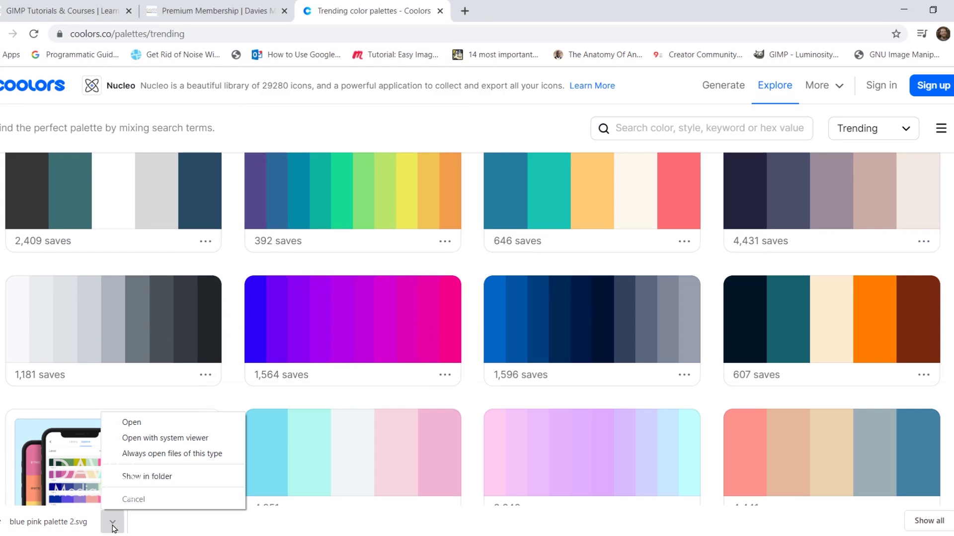
# Show blue pink palette 2.svg in its folder and open it with Inkscape.
pyautogui.click(151, 477)
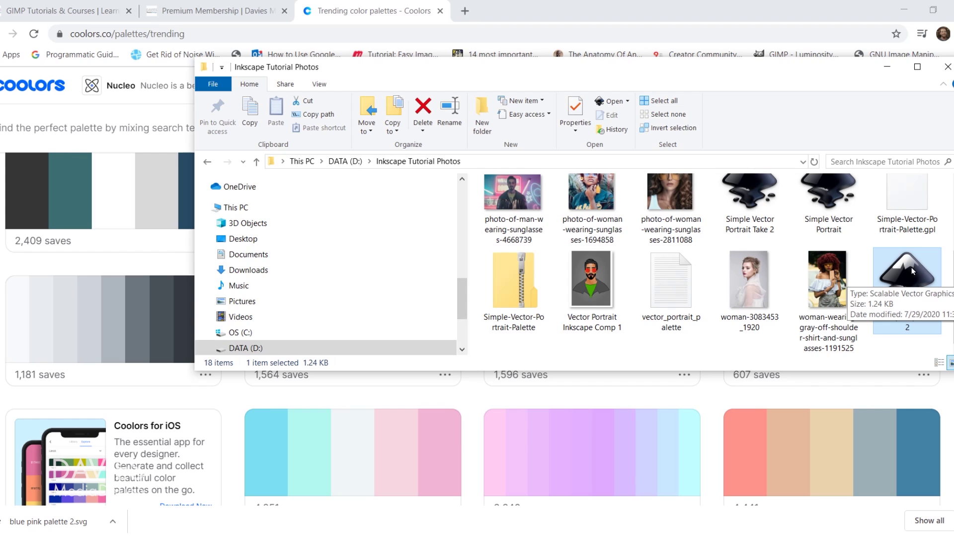
pyautogui.rightClick(911, 271)
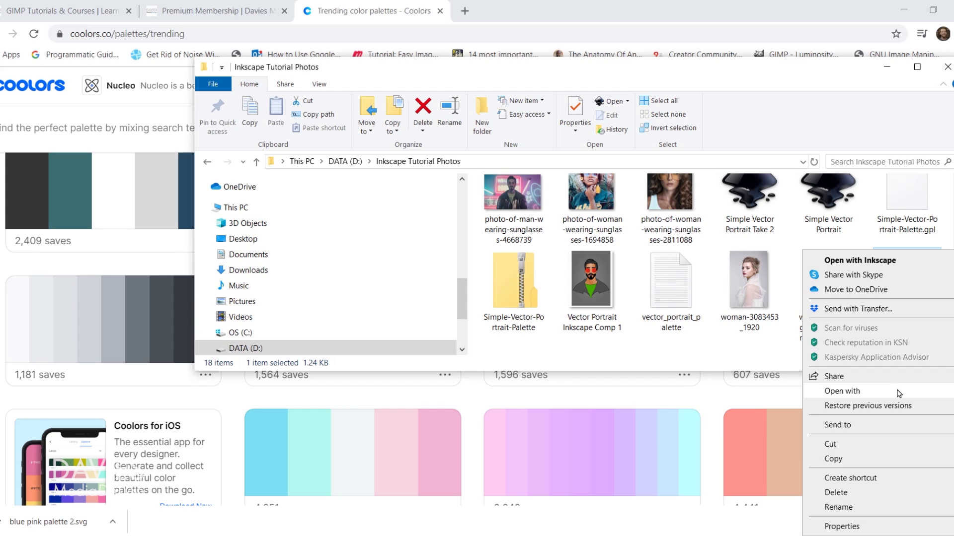
pyautogui.moveTo(899, 393)
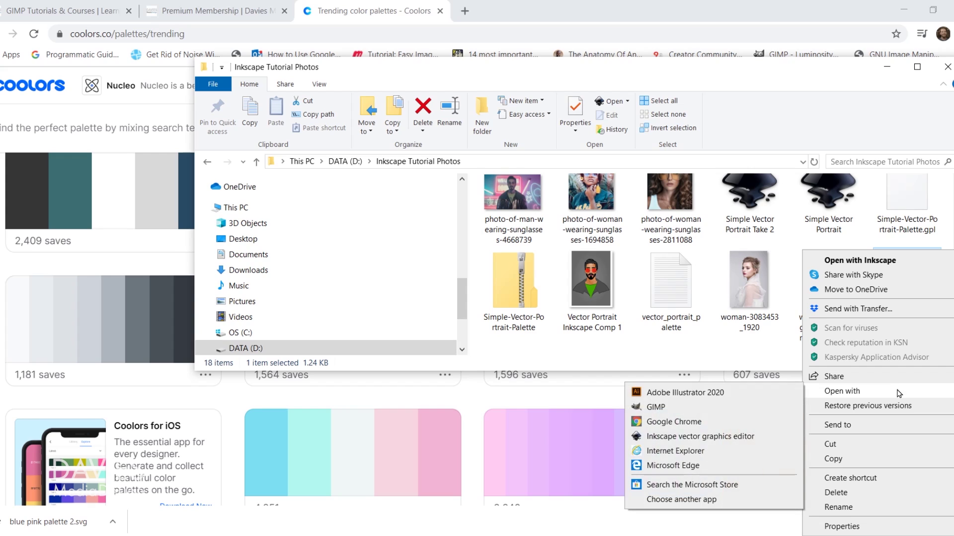
pyautogui.click(709, 437)
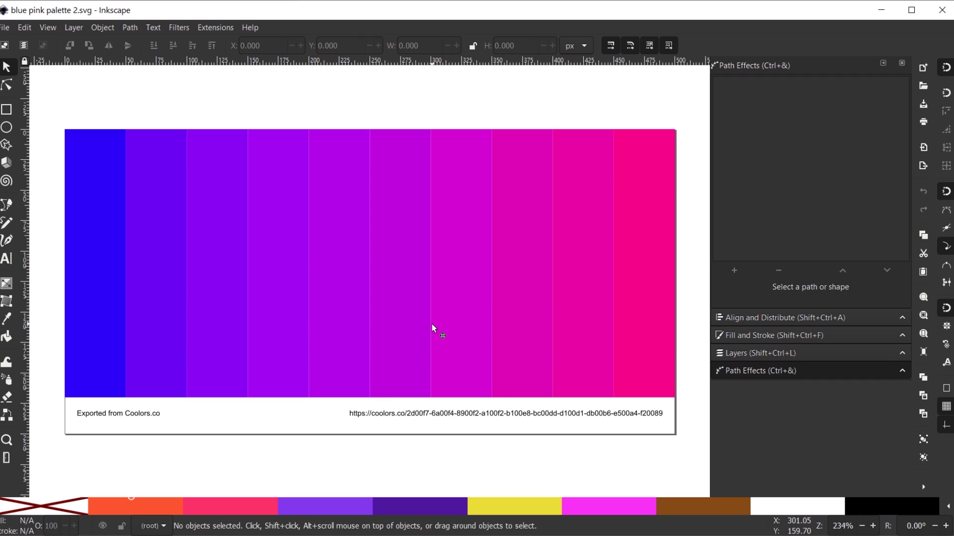
# Inspect the first six colour stripes one by one.
pyautogui.click(88, 192)
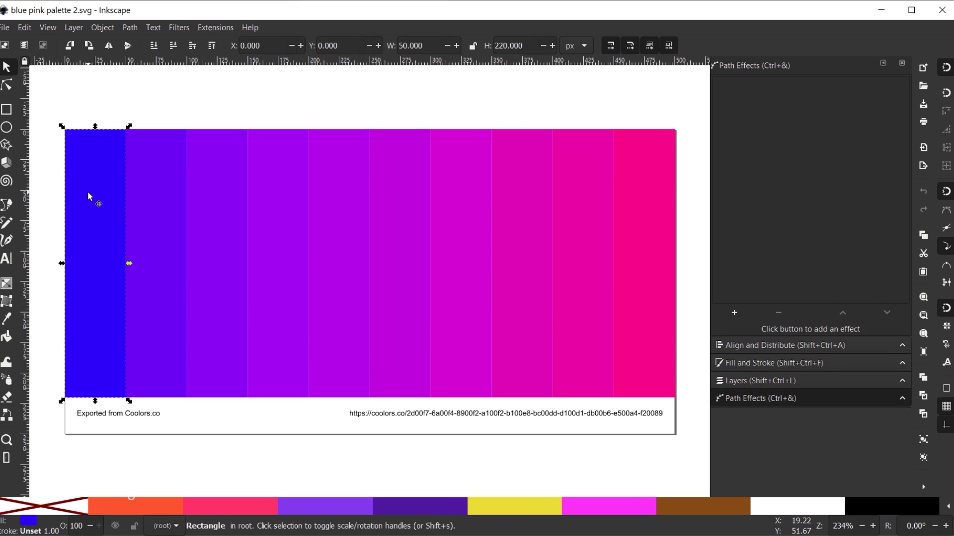
pyautogui.click(144, 167)
pyautogui.click(215, 180)
pyautogui.click(279, 187)
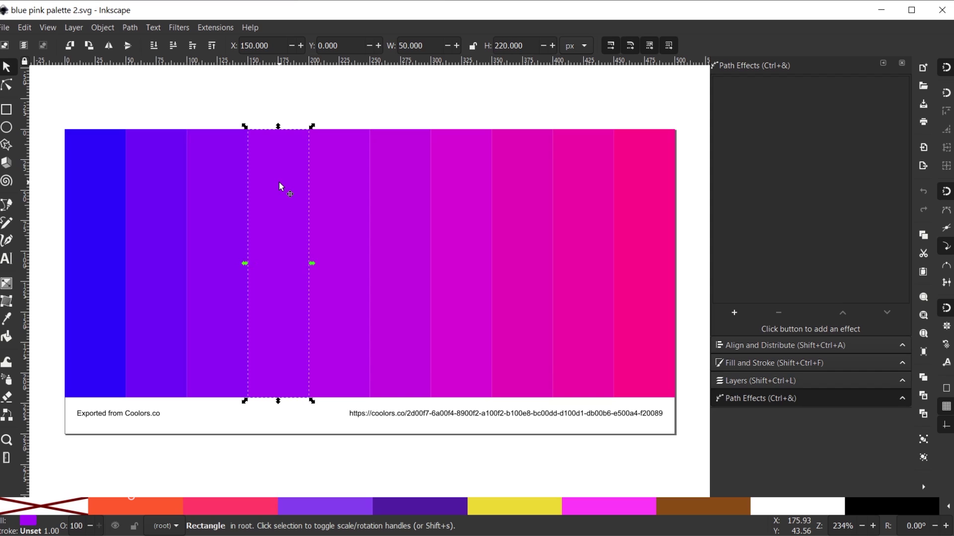
pyautogui.click(349, 186)
pyautogui.click(405, 179)
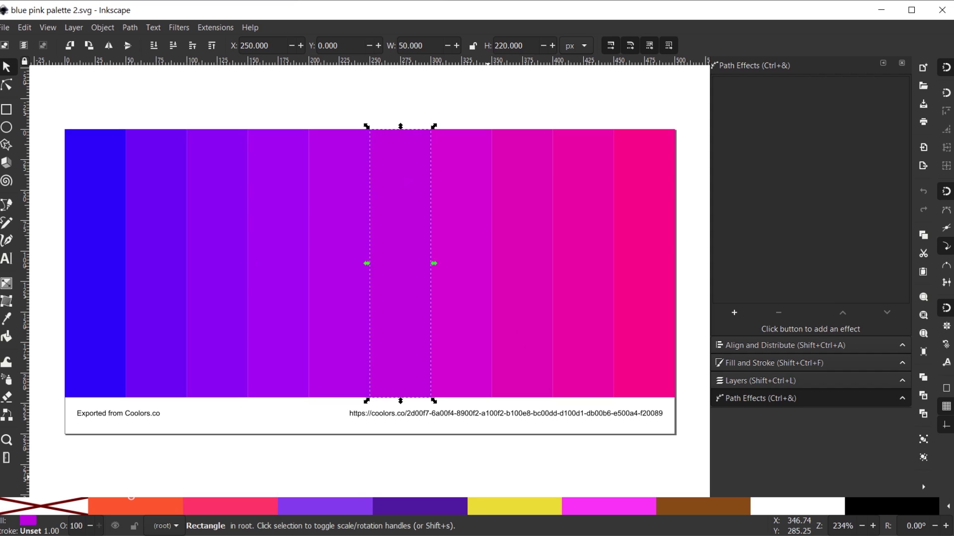
# Delete the 'Exported from Coolors.co' caption and the Coolors URL text.
pyautogui.click(140, 415)
pyautogui.press('Delete')
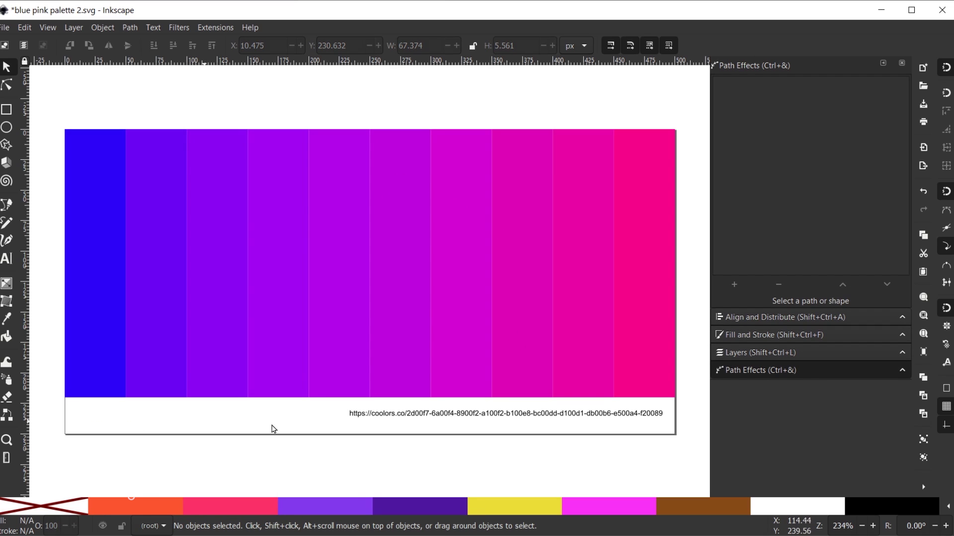
pyautogui.click(467, 416)
pyautogui.press('Delete')
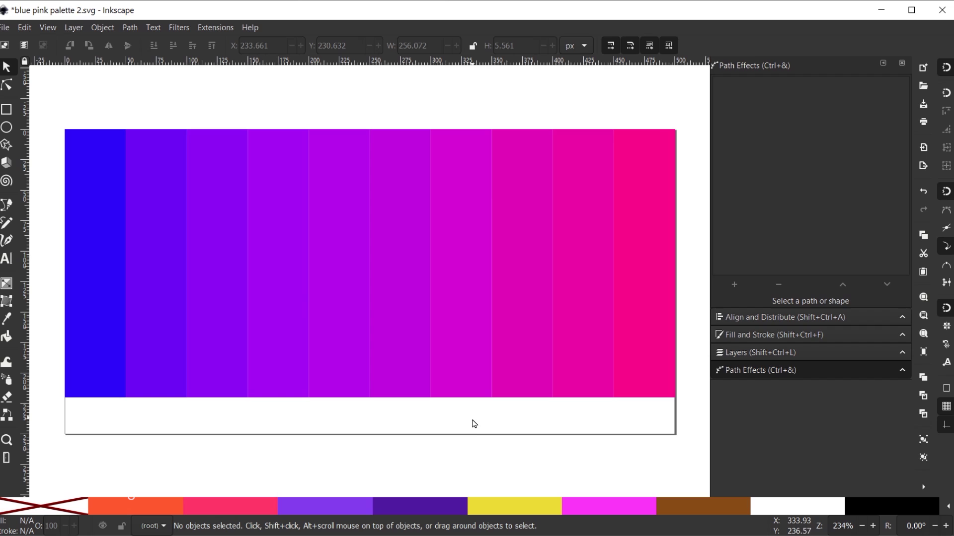
# Start File > Save As and browse to the C: drive.
pyautogui.click(5, 28)
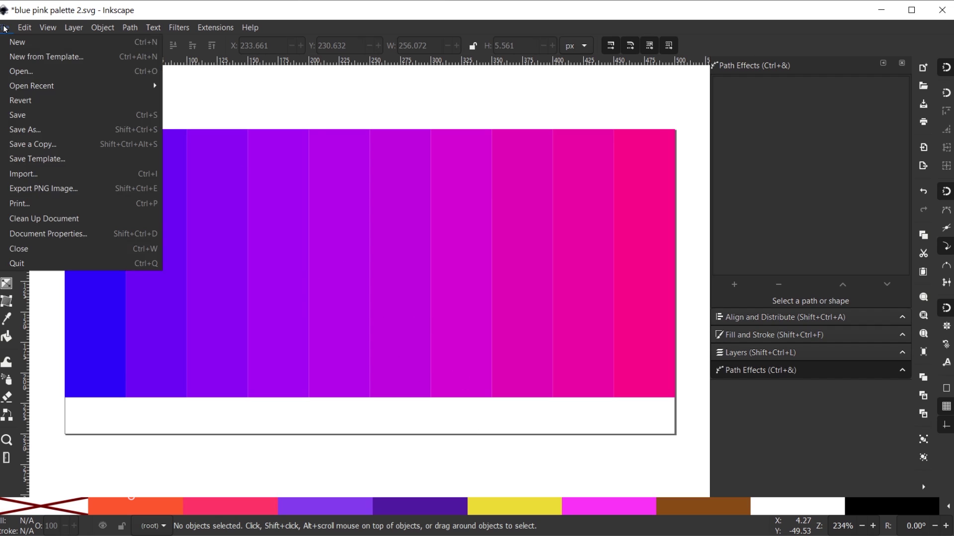
pyautogui.click(31, 130)
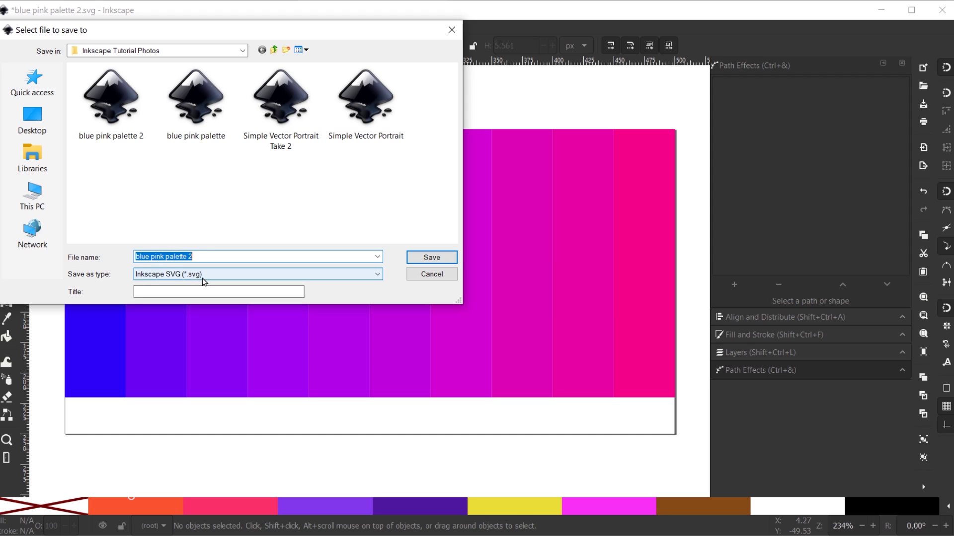
pyautogui.click(35, 158)
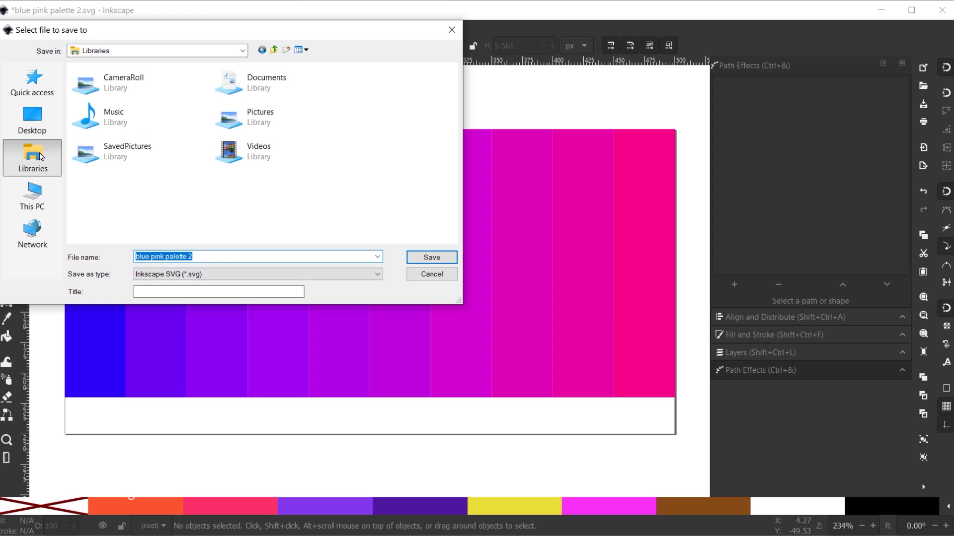
pyautogui.click(38, 194)
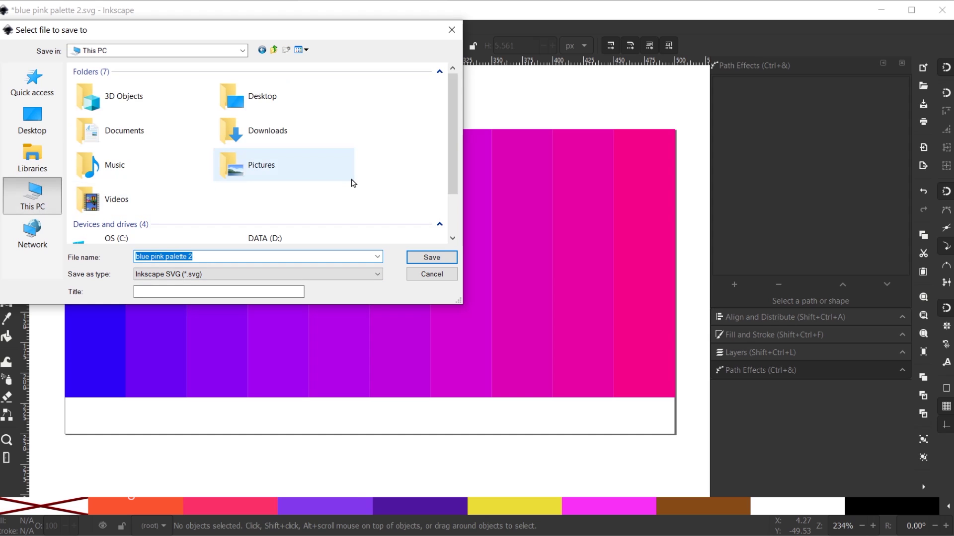
pyautogui.scroll(-2, 338, 180)
pyautogui.doubleClick(126, 193)
# Navigate through Users, the home folder, AppData, Roaming and inkscape into palettes.
pyautogui.scroll(-1, 149, 192)
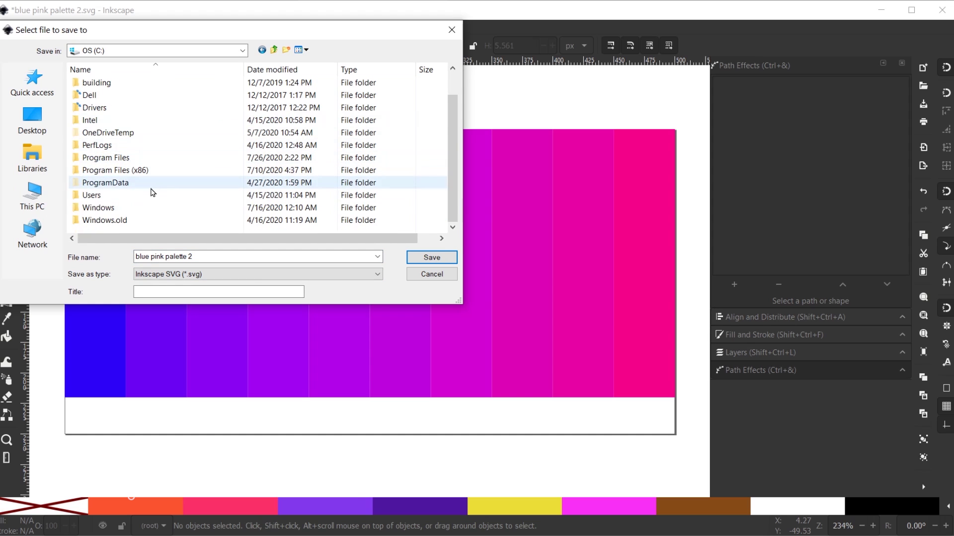
pyautogui.click(138, 196)
pyautogui.doubleClick(137, 196)
pyautogui.doubleClick(112, 83)
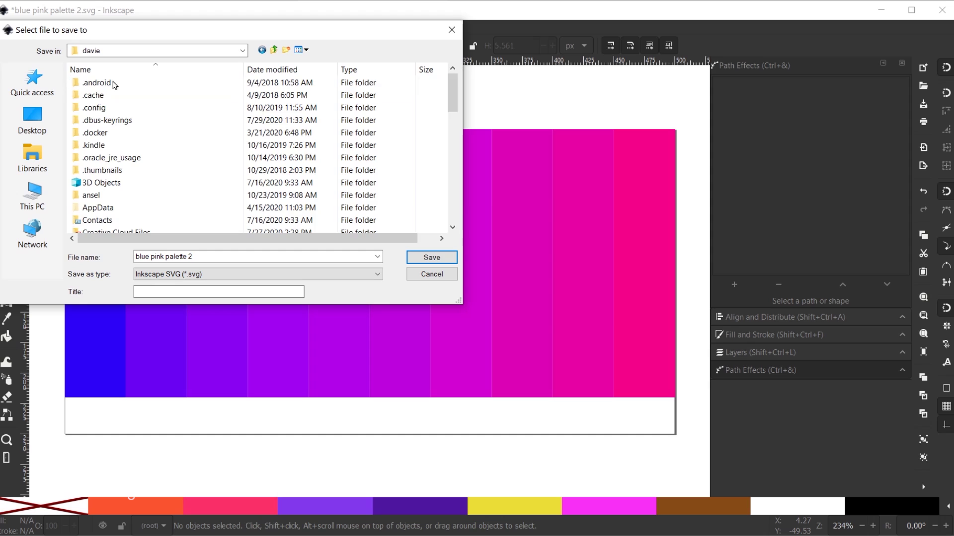
pyautogui.scroll(-1, 114, 87)
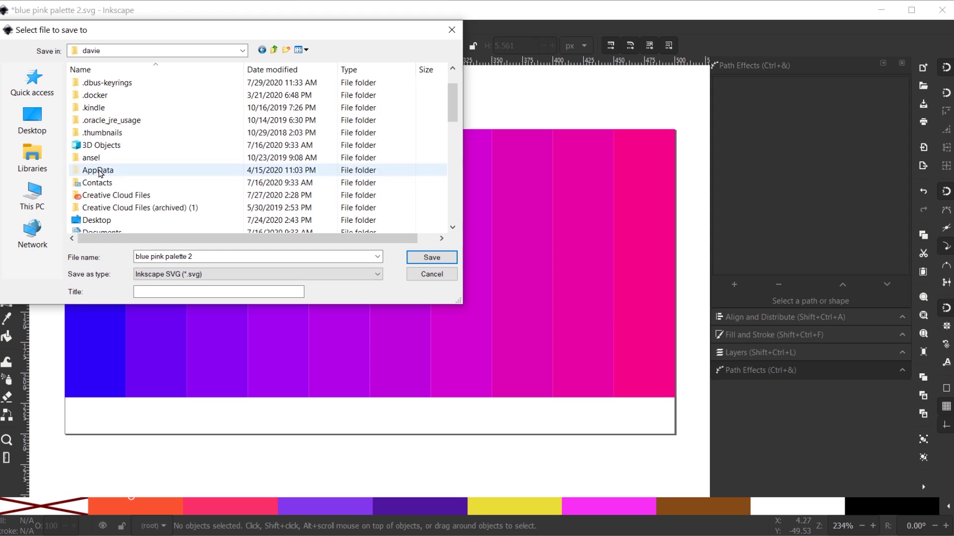
pyautogui.doubleClick(100, 170)
pyautogui.doubleClick(98, 107)
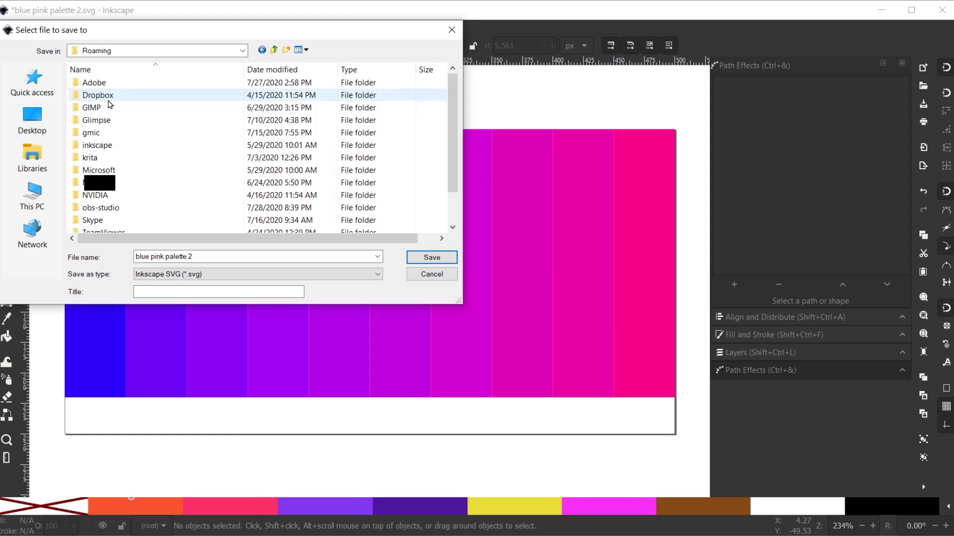
pyautogui.doubleClick(113, 145)
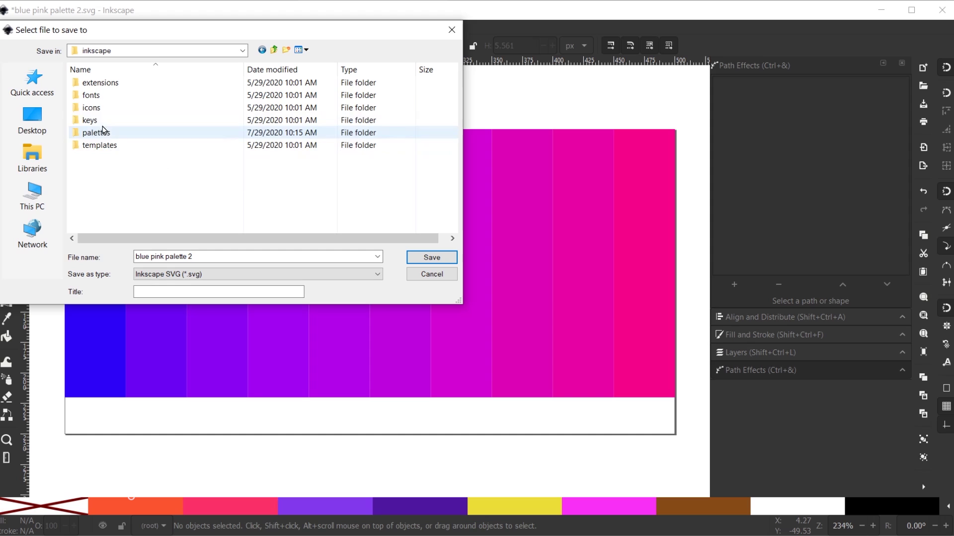
pyautogui.doubleClick(99, 133)
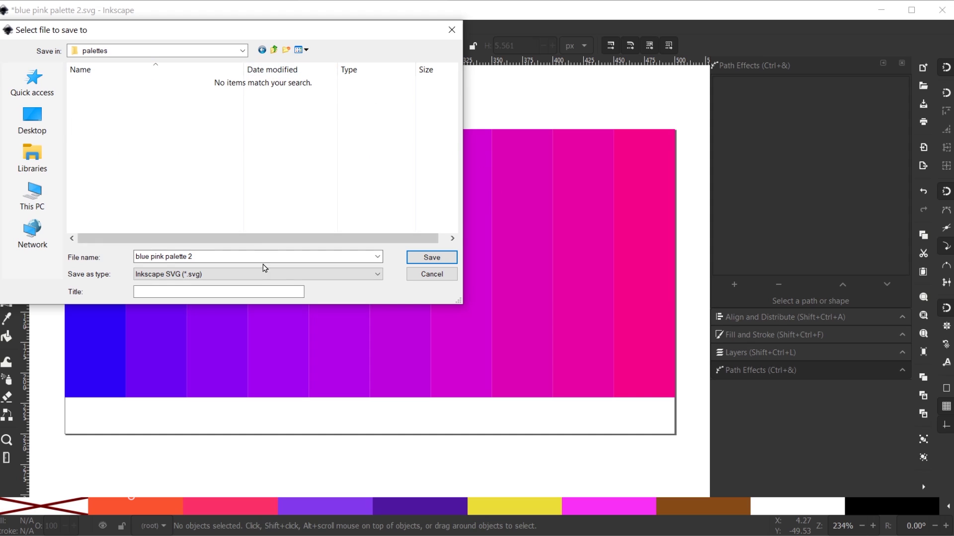
# Save the file as GIMP Palette (*.gpl), creating blue pink palette 2.gpl.
pyautogui.click(280, 276)
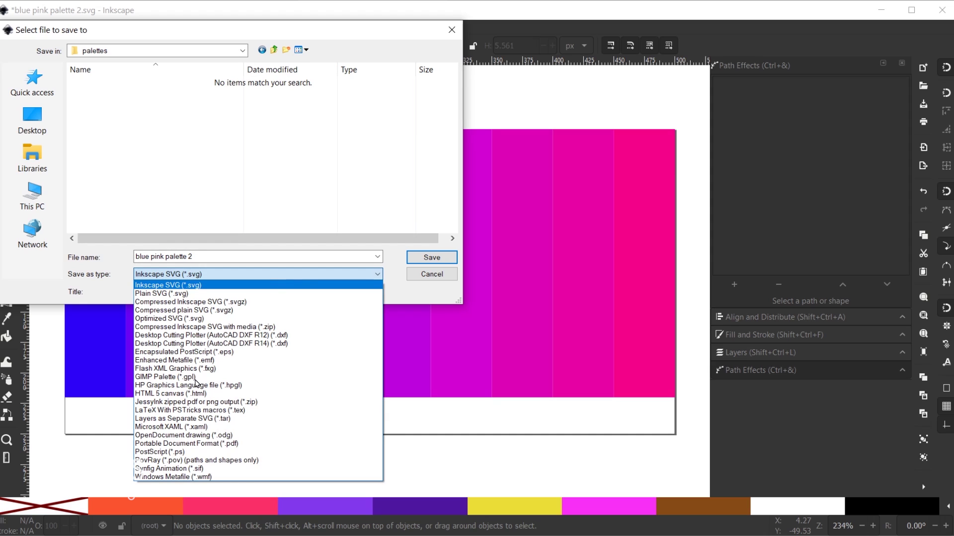
pyautogui.click(197, 379)
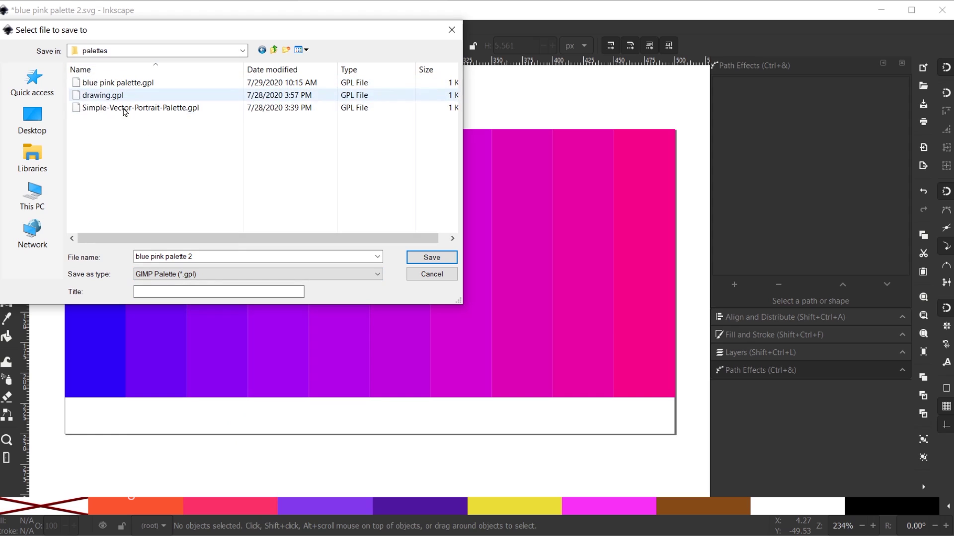
pyautogui.click(439, 257)
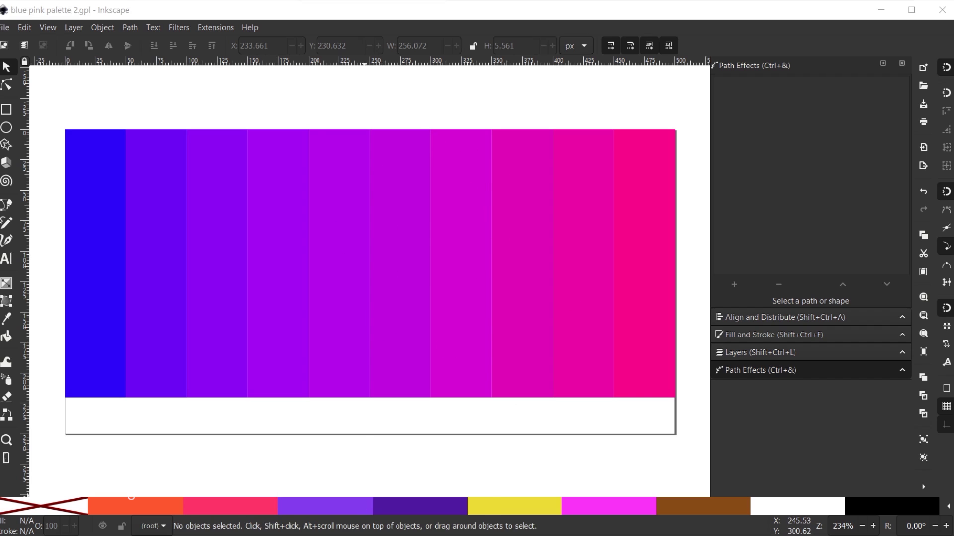
# Arrange the Inkscape Tutorial Photos and palettes folder windows so both are visible.
pyautogui.click(328, 519)
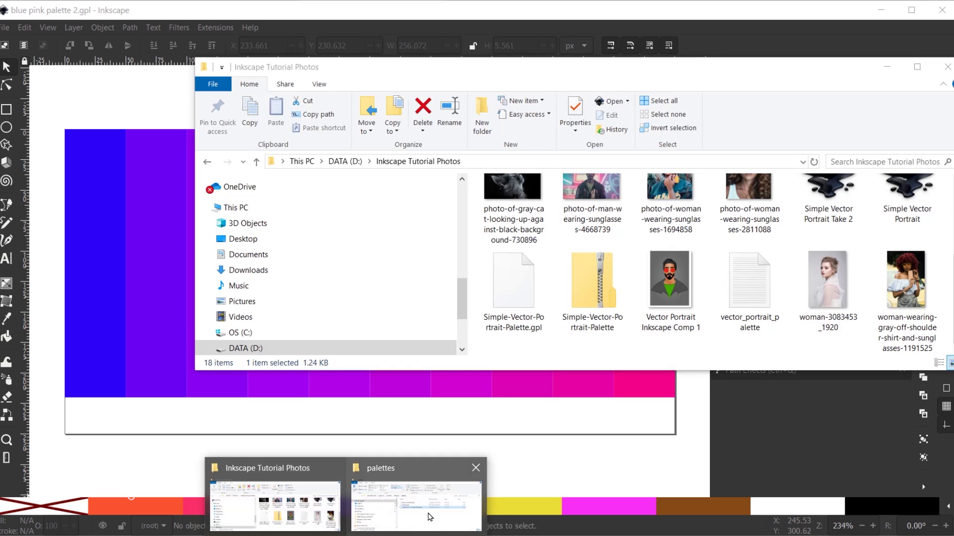
pyautogui.click(432, 517)
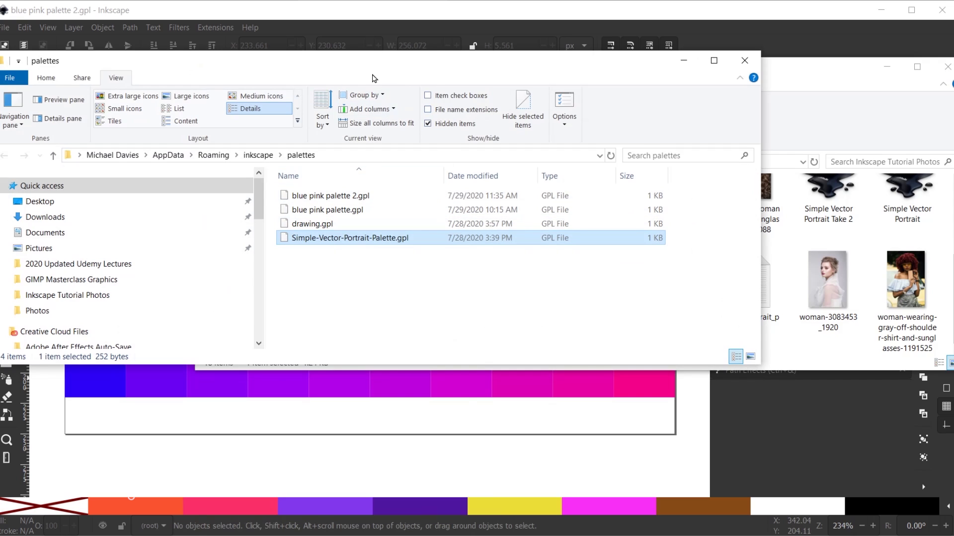
pyautogui.moveTo(401, 78); pyautogui.dragTo(423, 48)
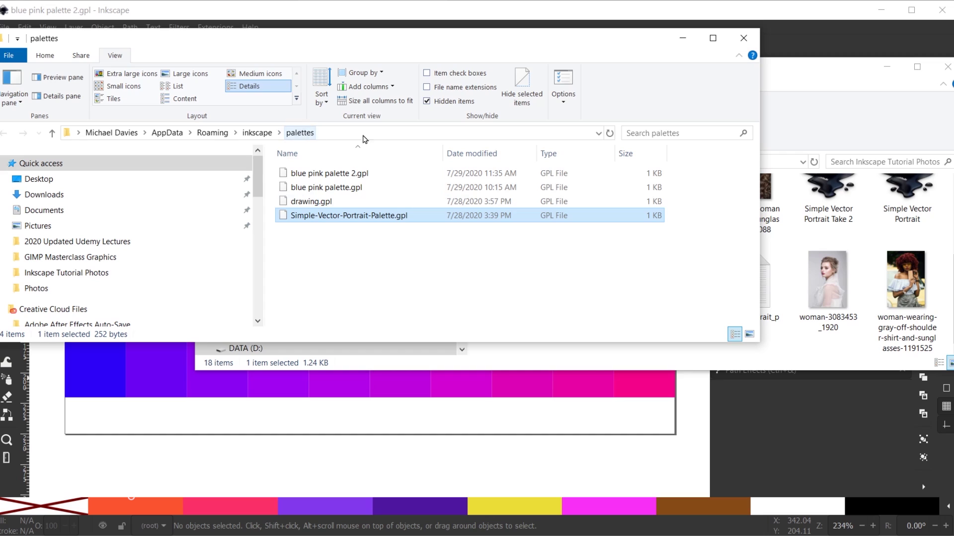
pyautogui.click(803, 86)
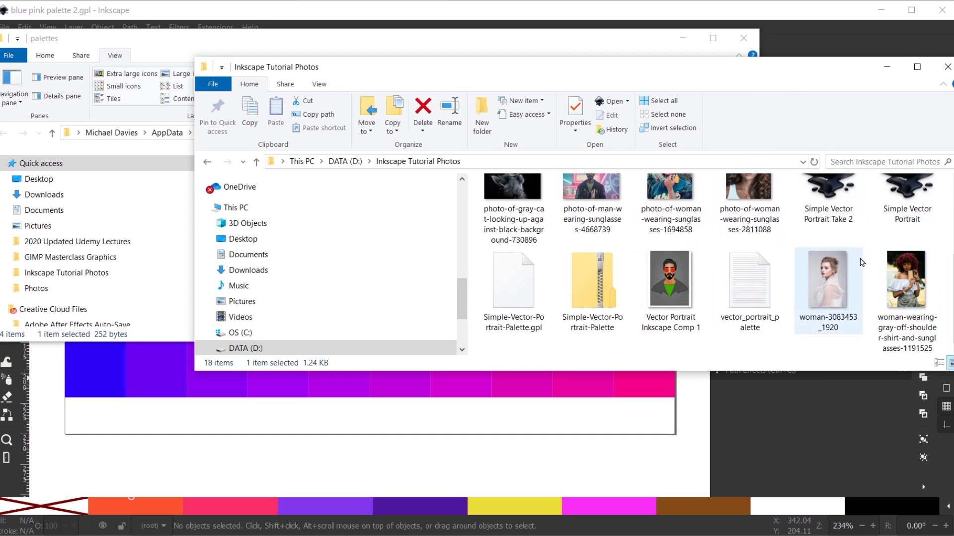
pyautogui.scroll(2, 822, 263)
pyautogui.scroll(2, 824, 273)
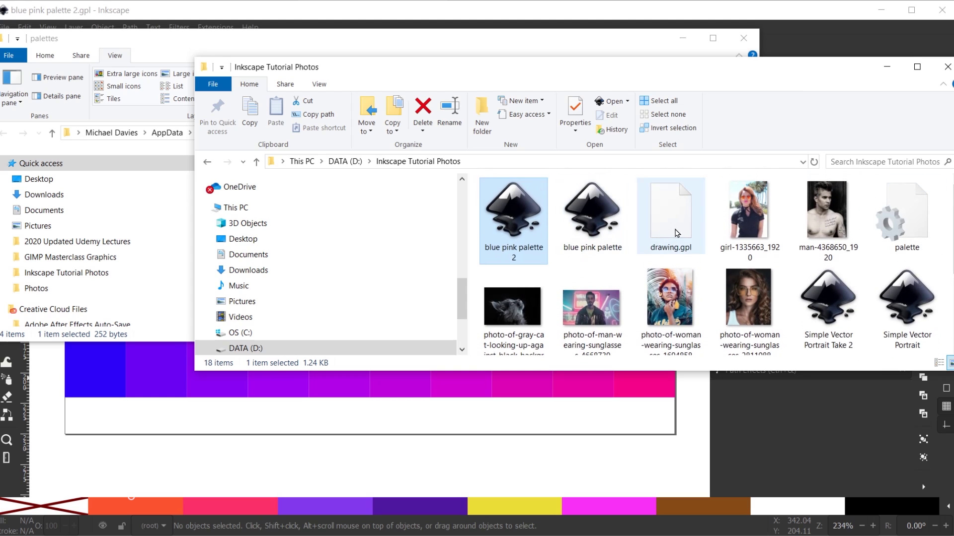
pyautogui.moveTo(630, 74); pyautogui.dragTo(463, 296)
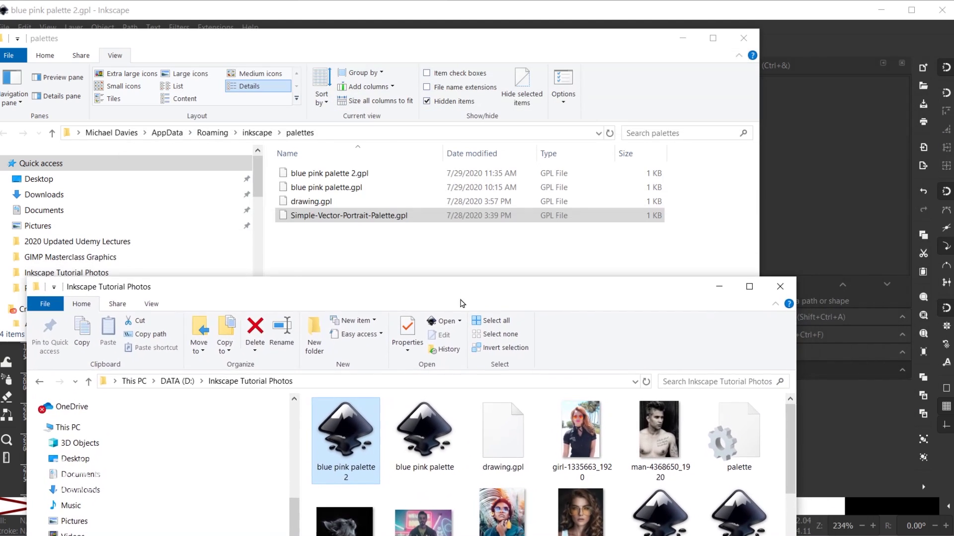
# Drag drawing.gpl into palettes, keep the existing file, and minimize both folders.
pyautogui.moveTo(503, 432); pyautogui.dragTo(594, 260)
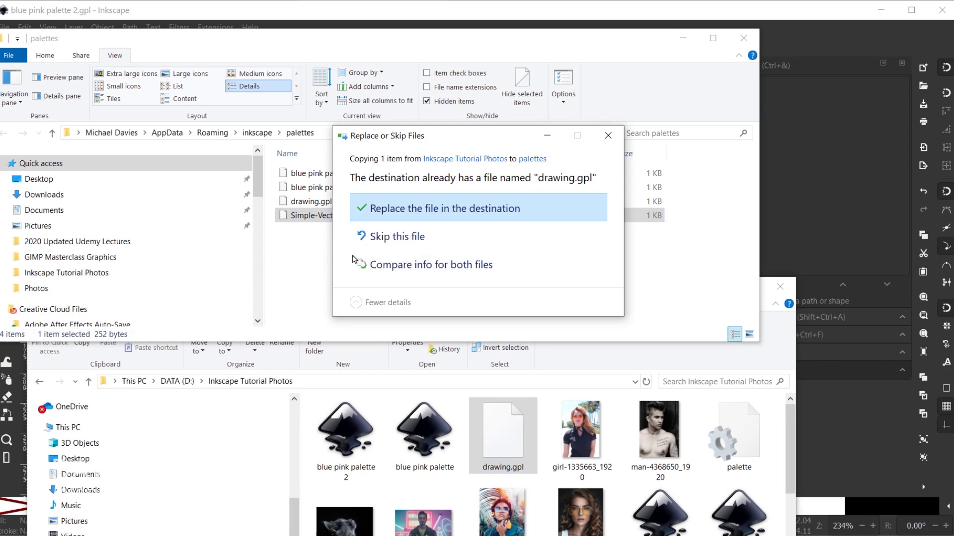
pyautogui.click(608, 135)
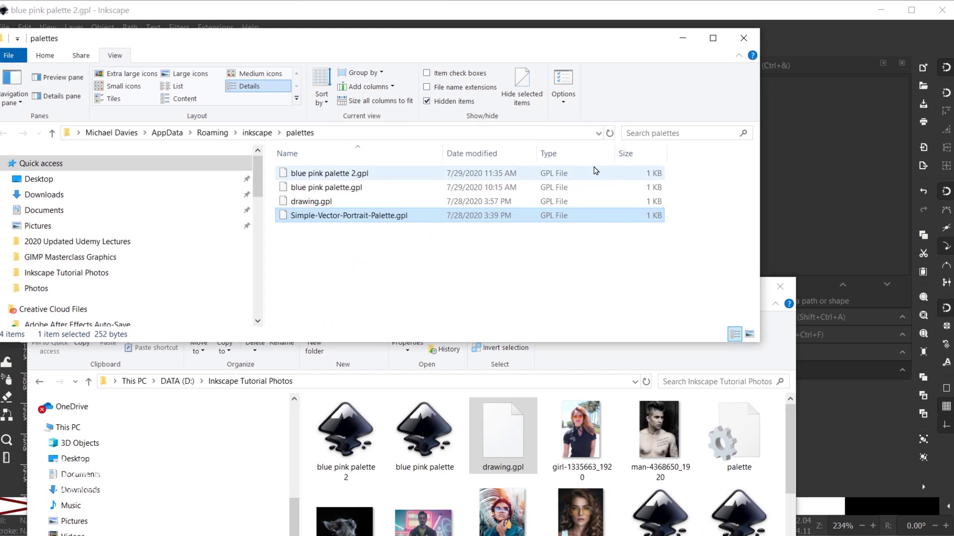
pyautogui.click(786, 347)
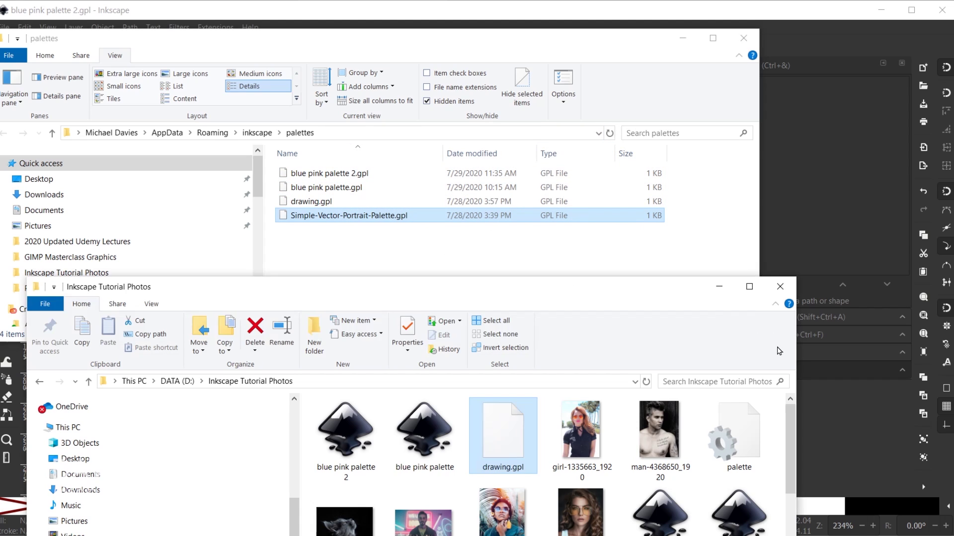
pyautogui.click(719, 287)
pyautogui.click(685, 40)
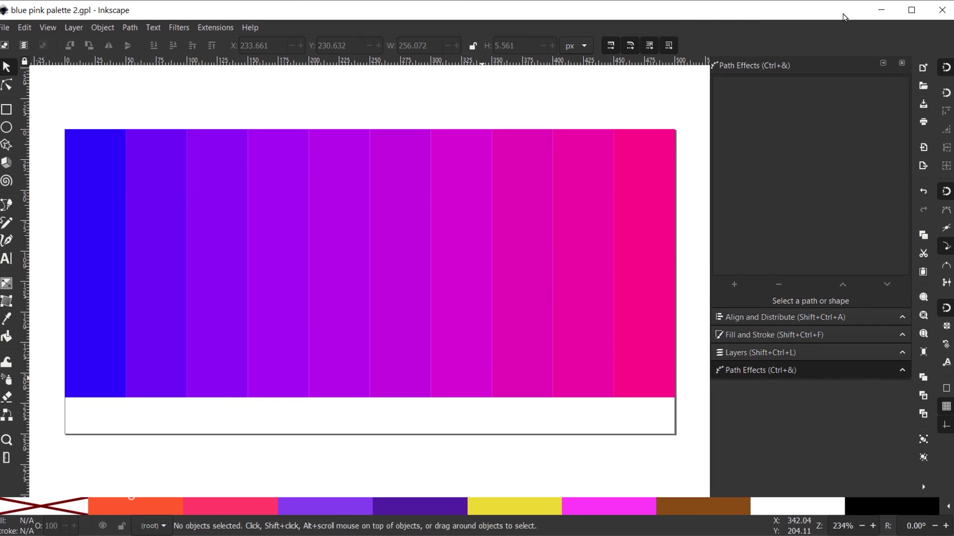
# Close Inkscape, discarding the unsaved blue pink palette 2.gpl drawing.
pyautogui.click(946, 14)
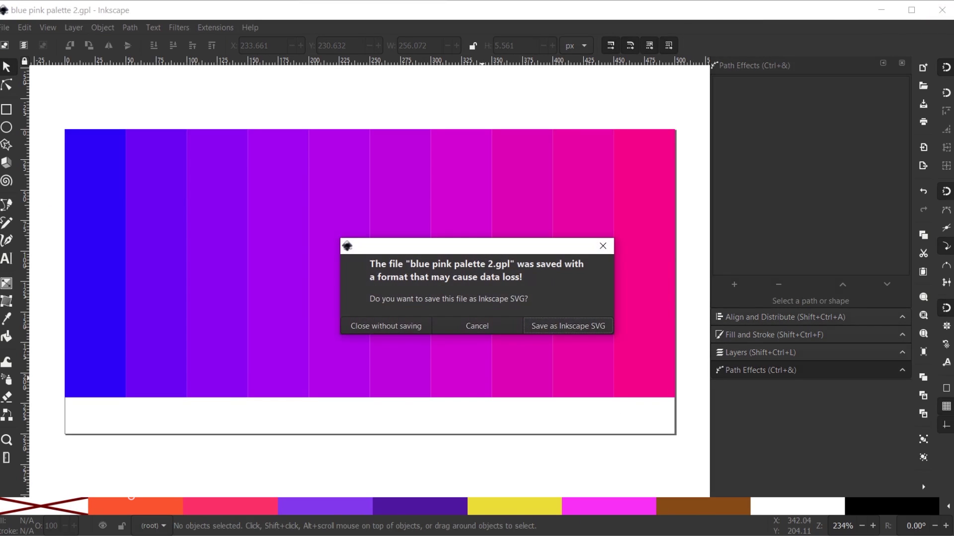
pyautogui.click(381, 328)
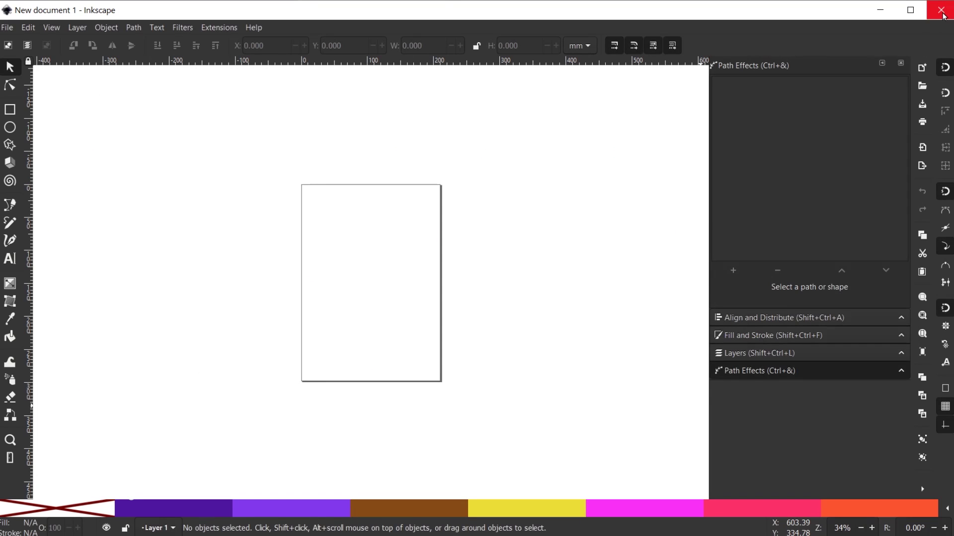
pyautogui.click(941, 16)
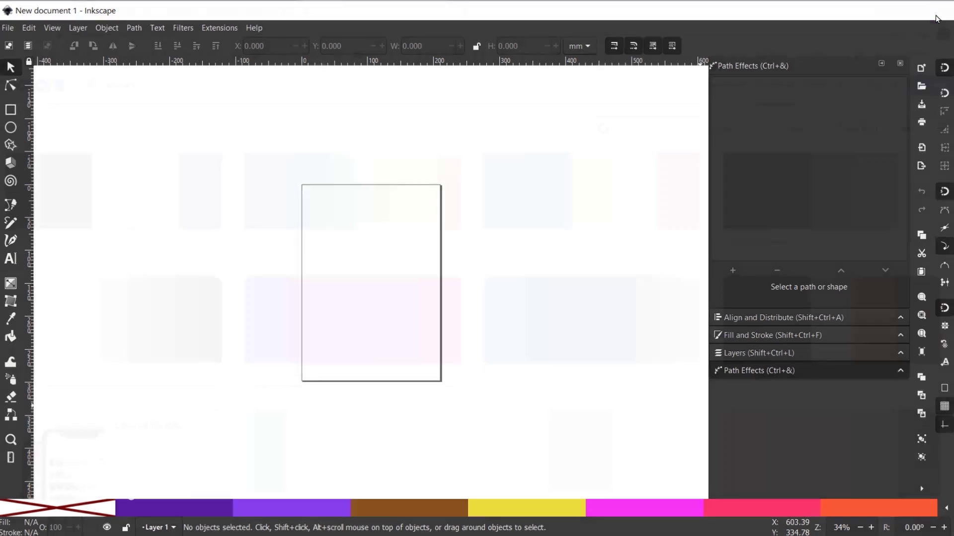
# Relaunch Inkscape by searching 'inksca' in the Start menu.
pyautogui.press('super')
pyautogui.write('inksca')
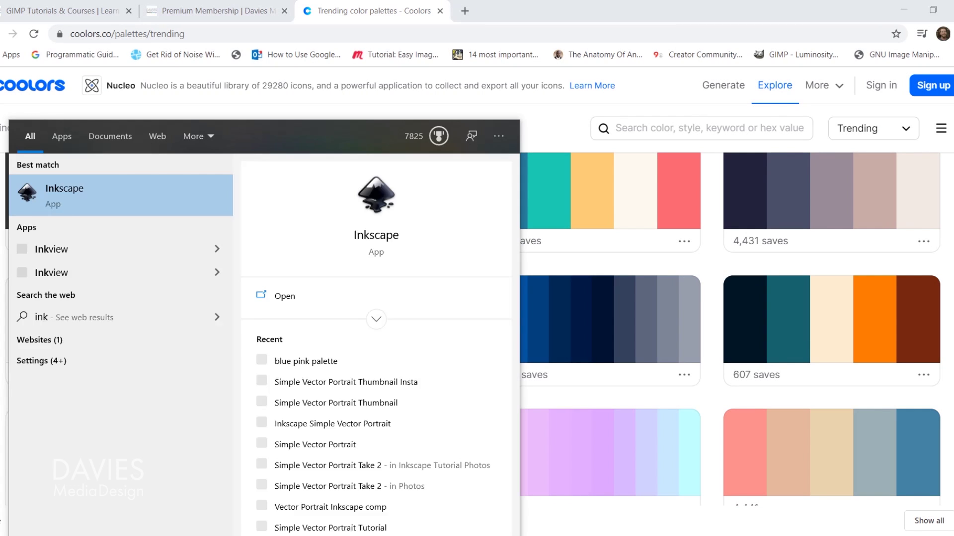
pyautogui.click(94, 209)
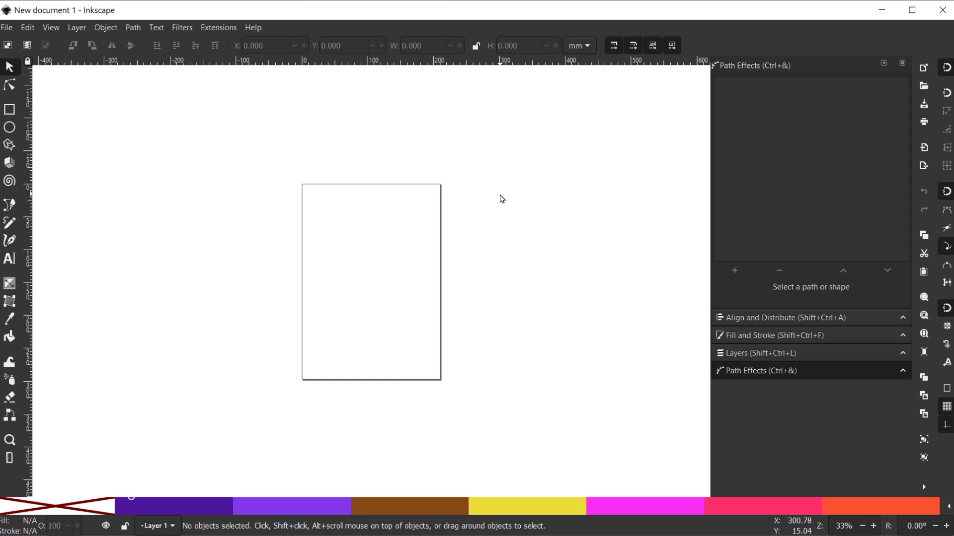
# Pick blue pink palette 2.gpl from the swatches bar's palette list.
pyautogui.click(948, 507)
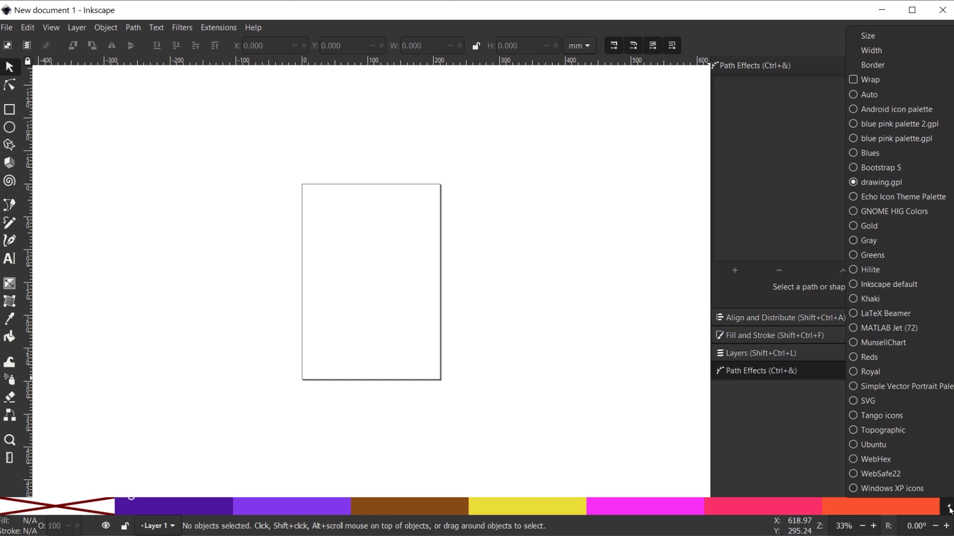
pyautogui.click(896, 125)
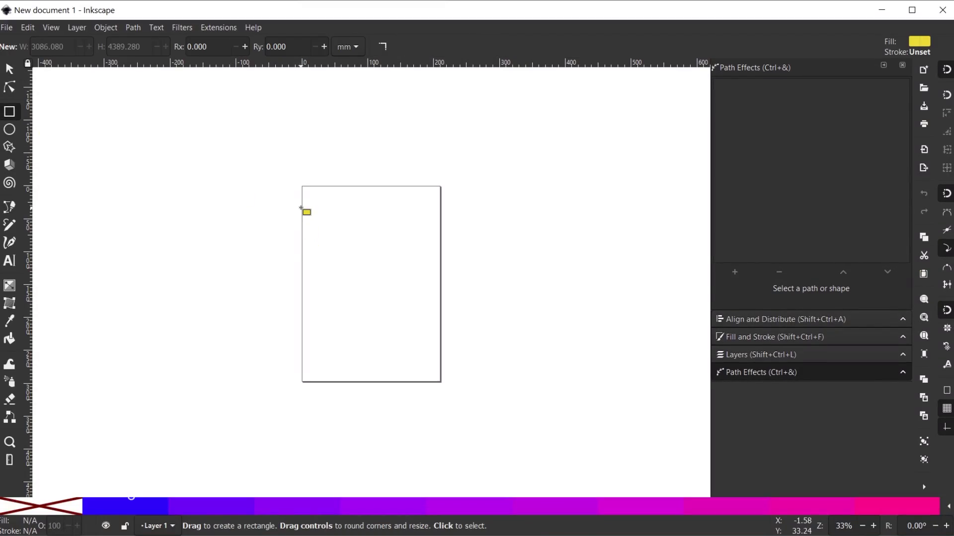
# Draw a tall rectangle at the page's left edge and duplicate it into side-by-side copies.
pyautogui.moveTo(302, 201); pyautogui.dragTo(317, 269)
pyautogui.moveTo(333, 301); pyautogui.dragTo(331, 306)
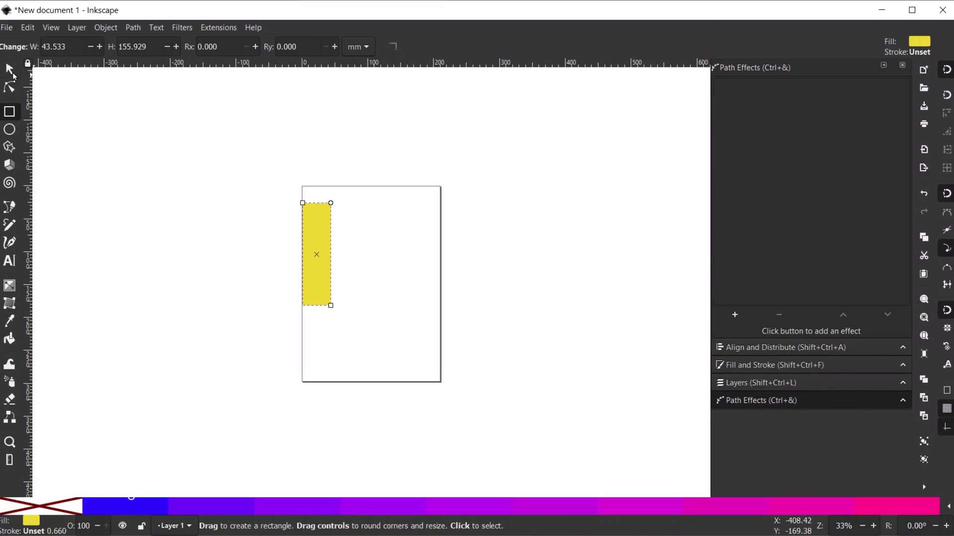
pyautogui.click(12, 74)
pyautogui.moveTo(313, 240); pyautogui.dragTo(378, 246)
pyautogui.hotkey('ctrl', 'd')
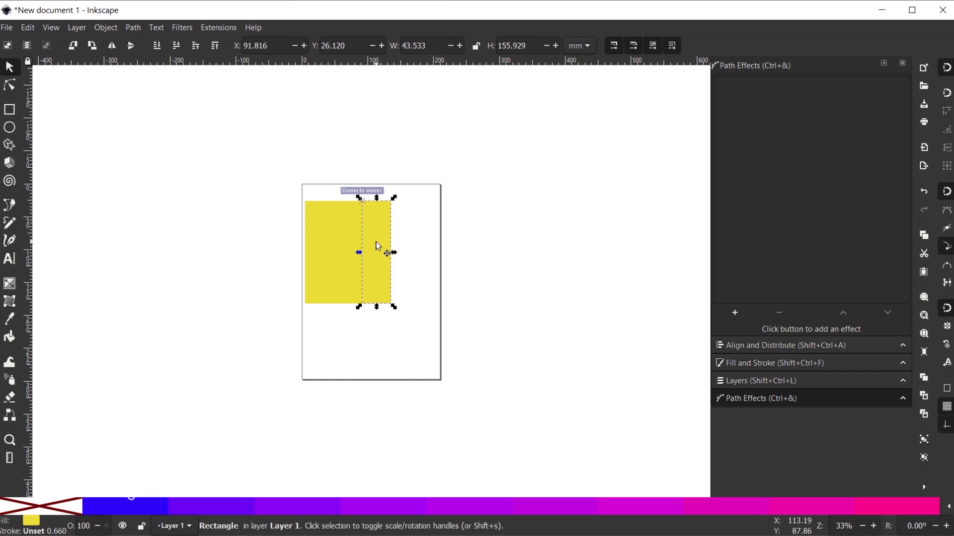
# Switch to the Inkscape default palette and fill the rectangles aqua, green and red.
pyautogui.click(948, 508)
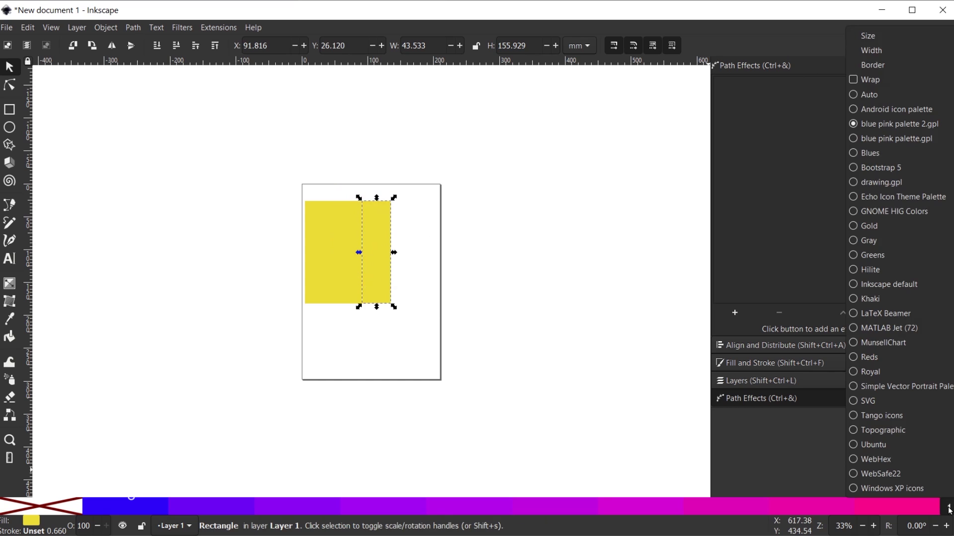
pyautogui.click(893, 285)
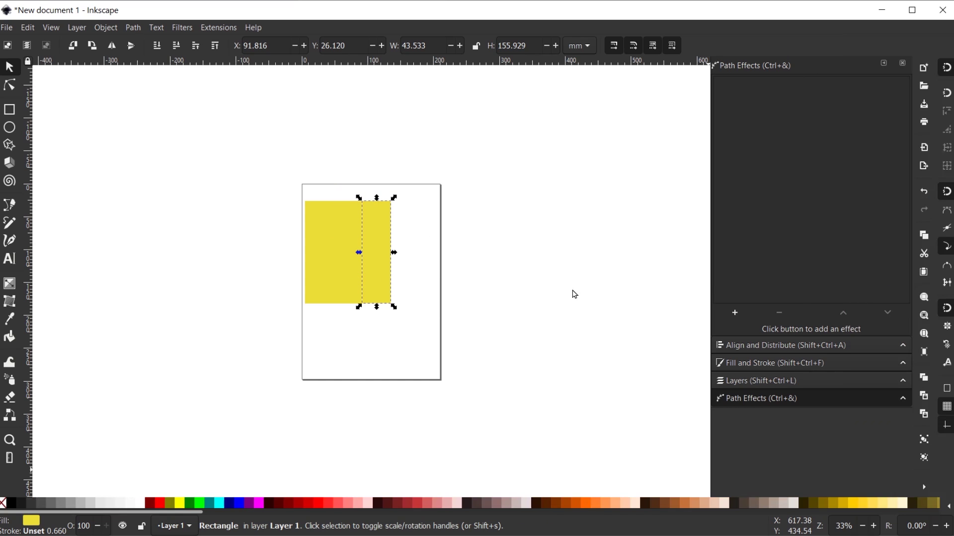
pyautogui.click(308, 235)
pyautogui.click(219, 503)
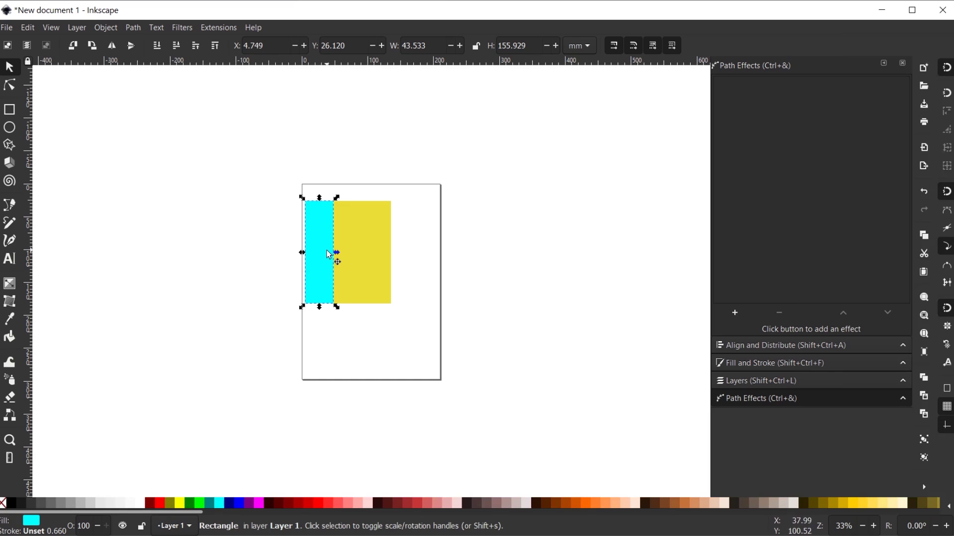
pyautogui.click(354, 234)
pyautogui.click(199, 504)
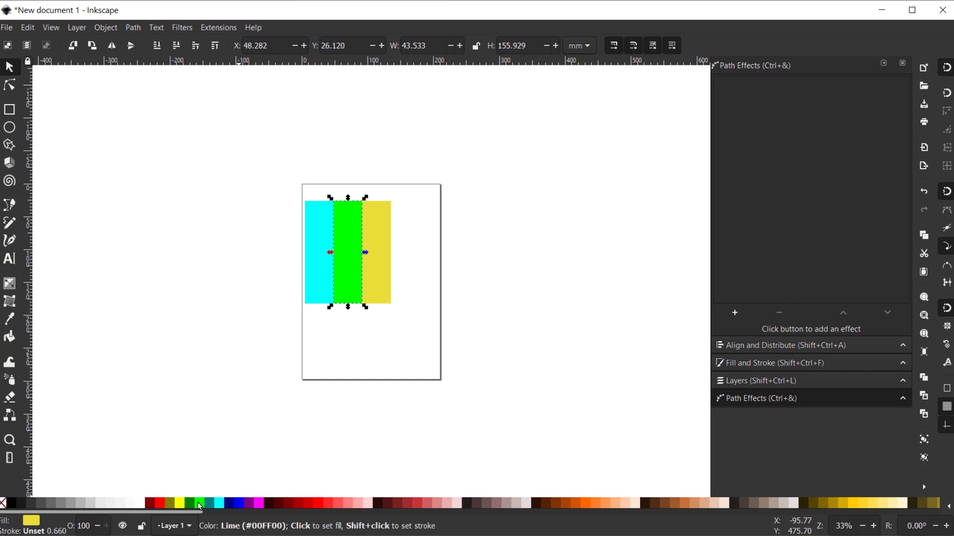
pyautogui.click(385, 234)
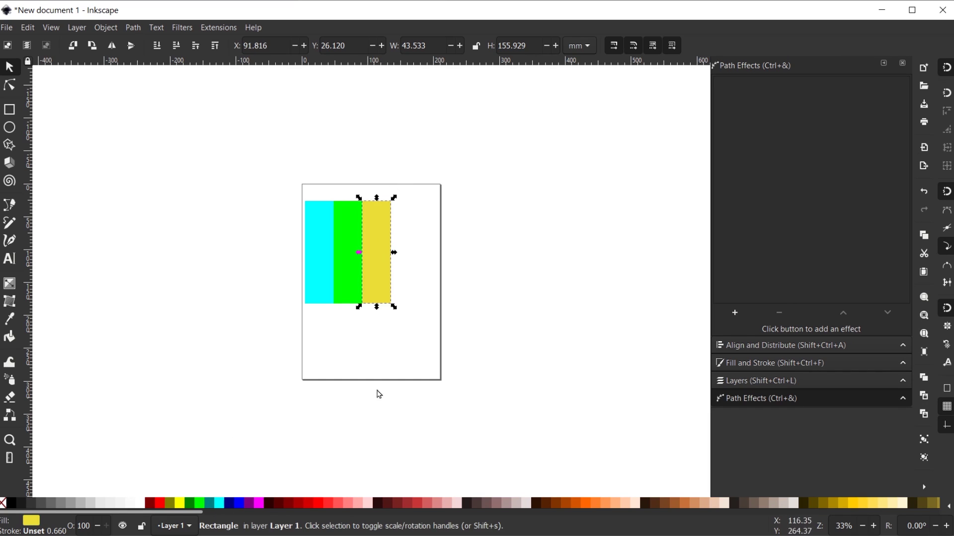
pyautogui.click(319, 503)
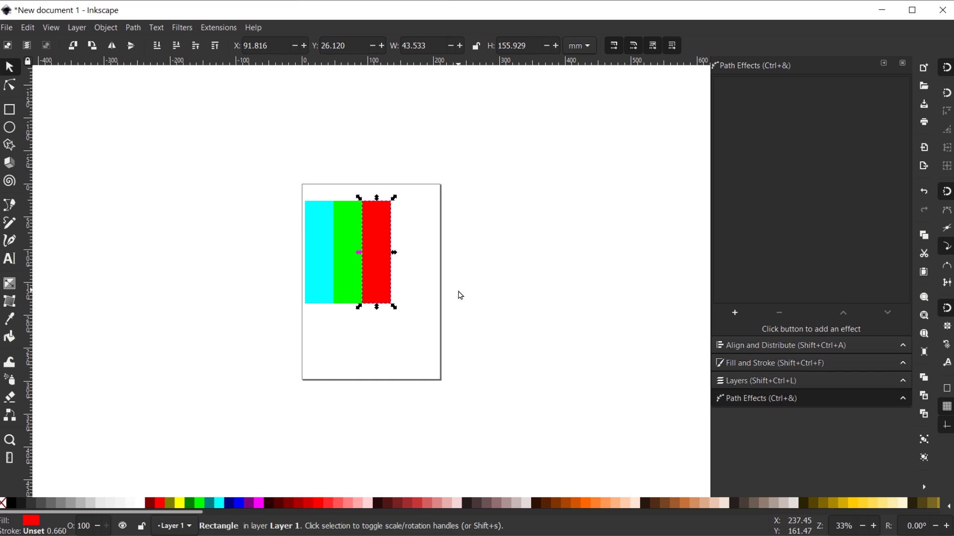
# Use Save As with the name 'random palette' and type GIMP Palette (*.gpl).
pyautogui.click(6, 28)
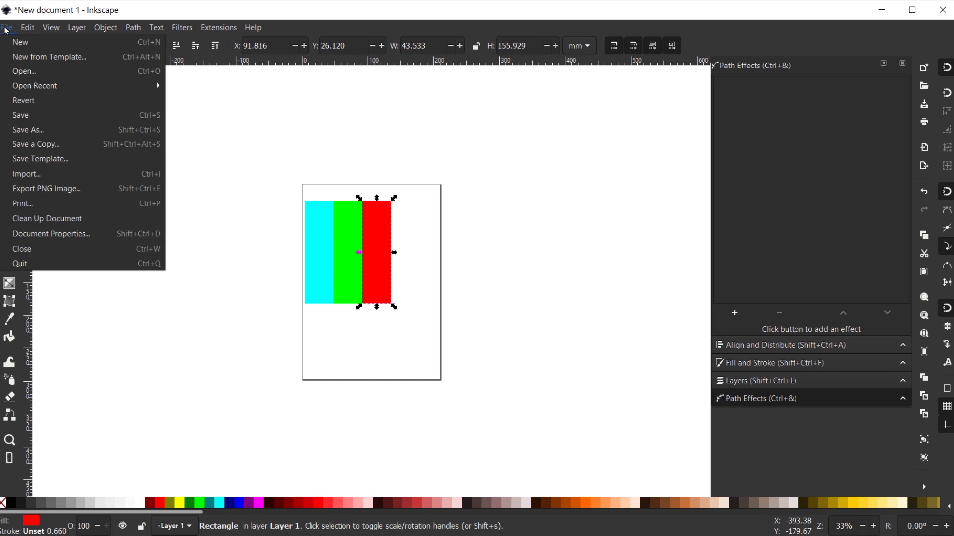
pyautogui.click(45, 130)
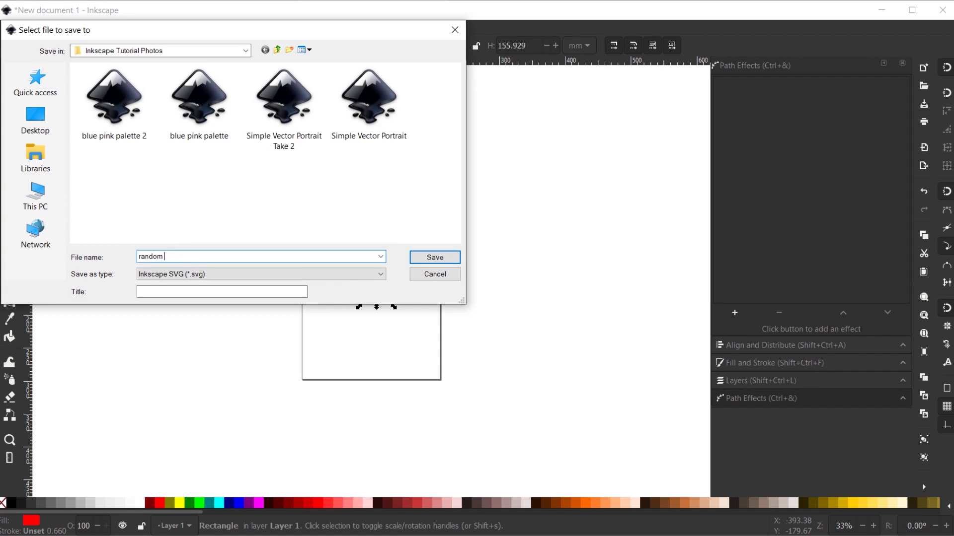
pyautogui.write('random palette')
pyautogui.click(230, 274)
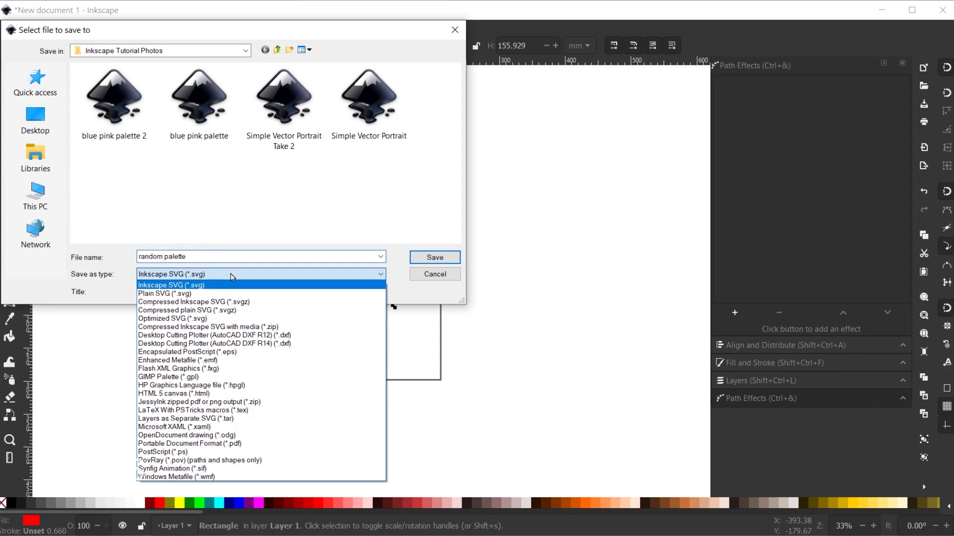
pyautogui.click(241, 378)
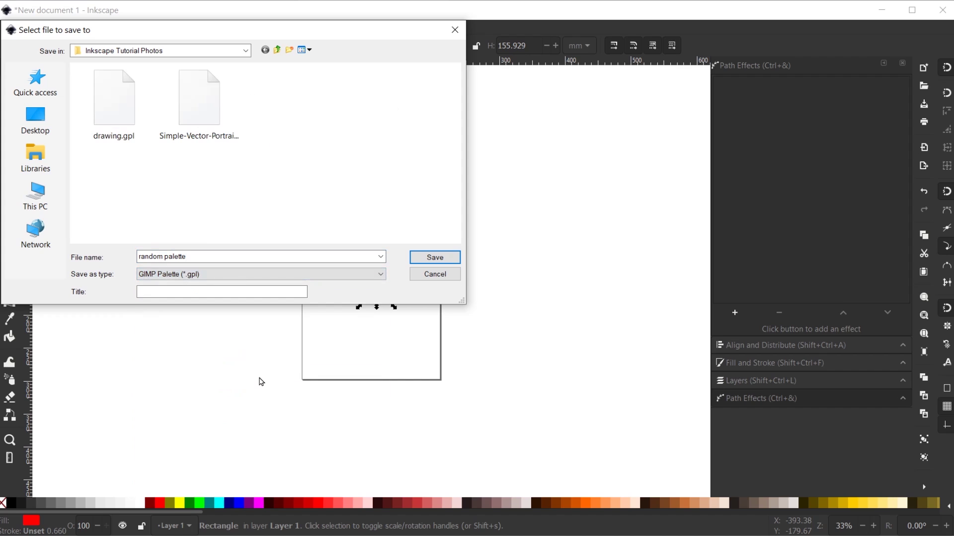
# Confirm the random palette save and arrange the palettes and Tutorial Photos folder windows.
pyautogui.click(434, 258)
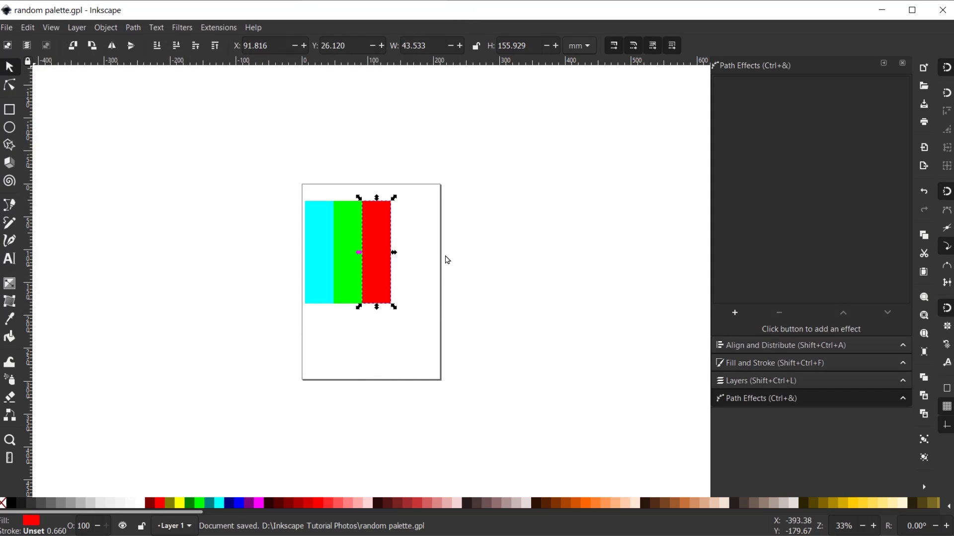
pyautogui.moveTo(346, 529)
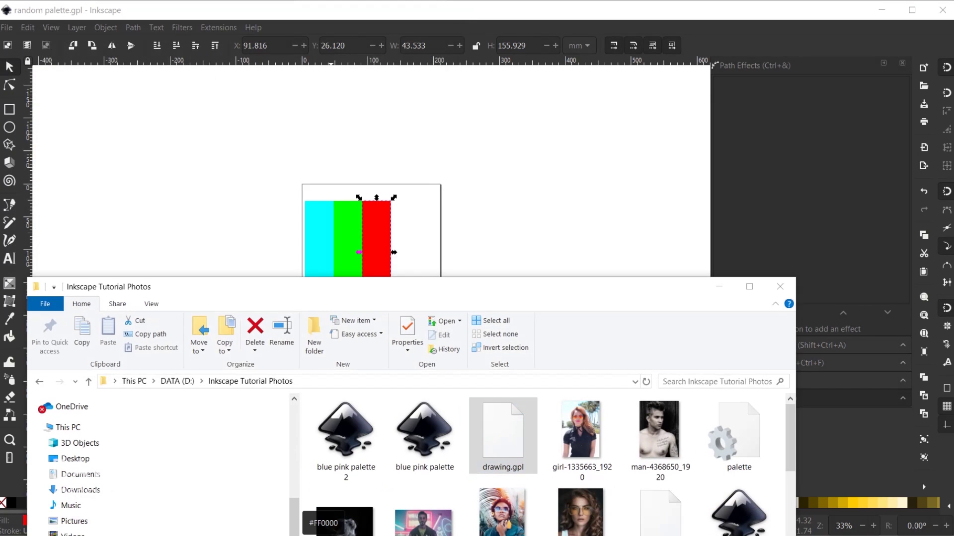
pyautogui.click(476, 498)
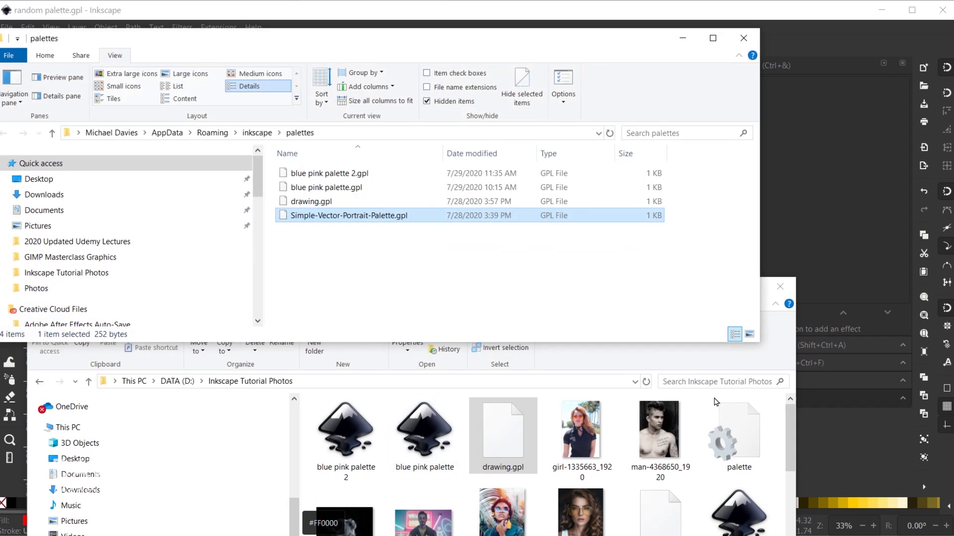
pyautogui.click(751, 366)
pyautogui.moveTo(657, 300); pyautogui.dragTo(676, 231)
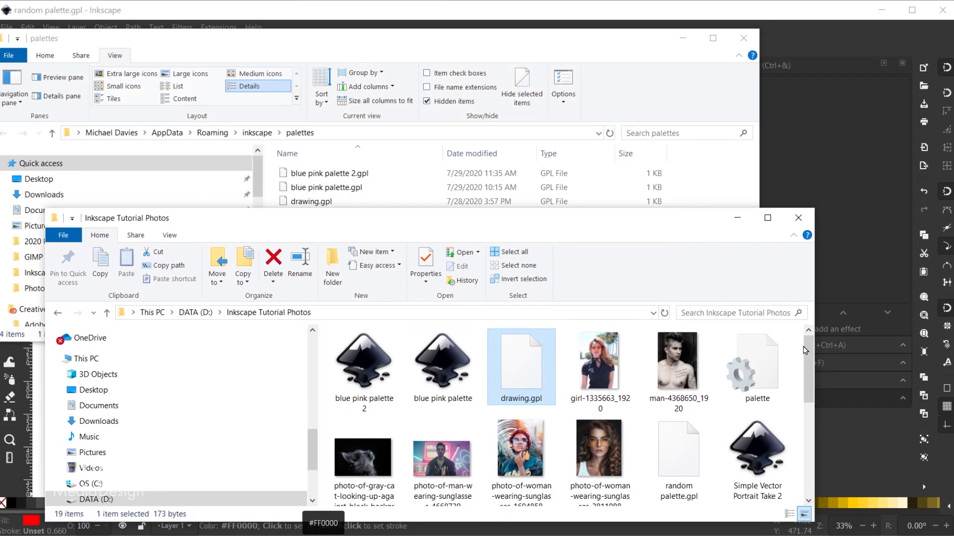
# Drag random palette.gpl into Inkscape's palettes folder and return to Inkscape.
pyautogui.click(677, 463)
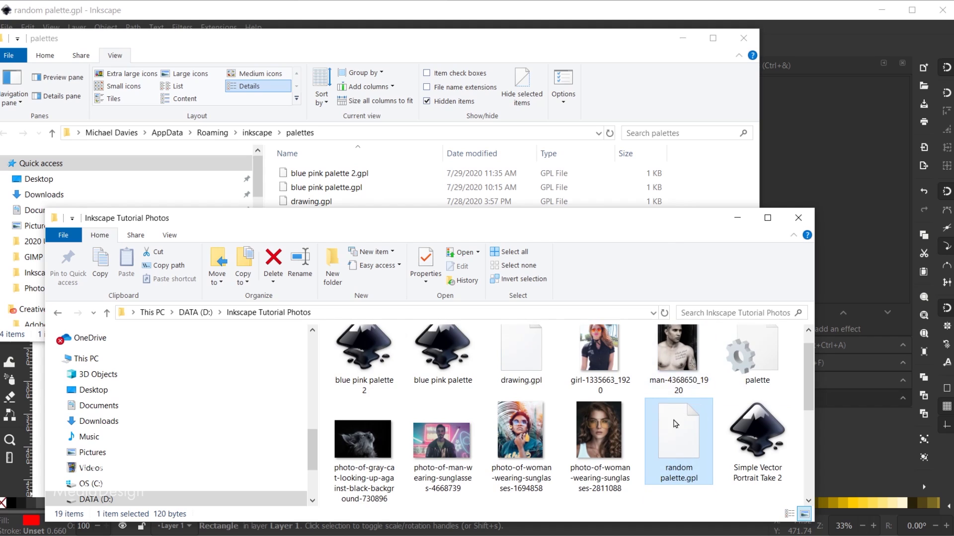
pyautogui.moveTo(597, 224); pyautogui.dragTo(654, 266)
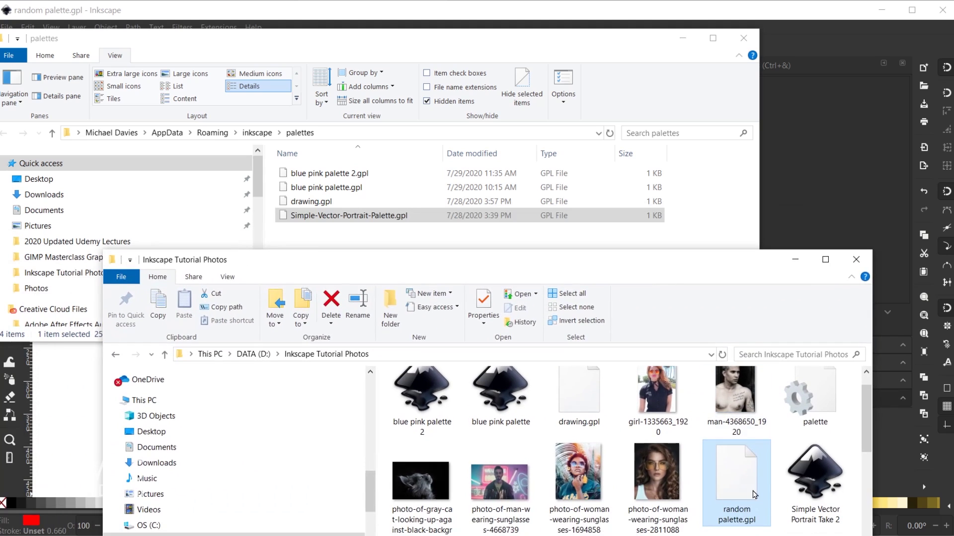
pyautogui.moveTo(753, 494); pyautogui.dragTo(694, 226)
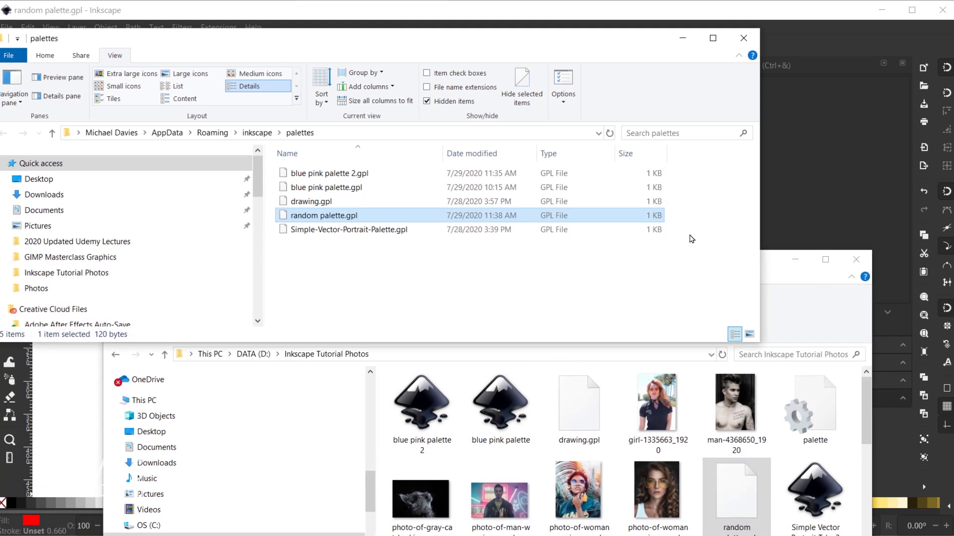
pyautogui.click(804, 29)
# Close Inkscape without saving, relaunch it, and pick random palette.gpl in the swatches bar.
pyautogui.click(942, 10)
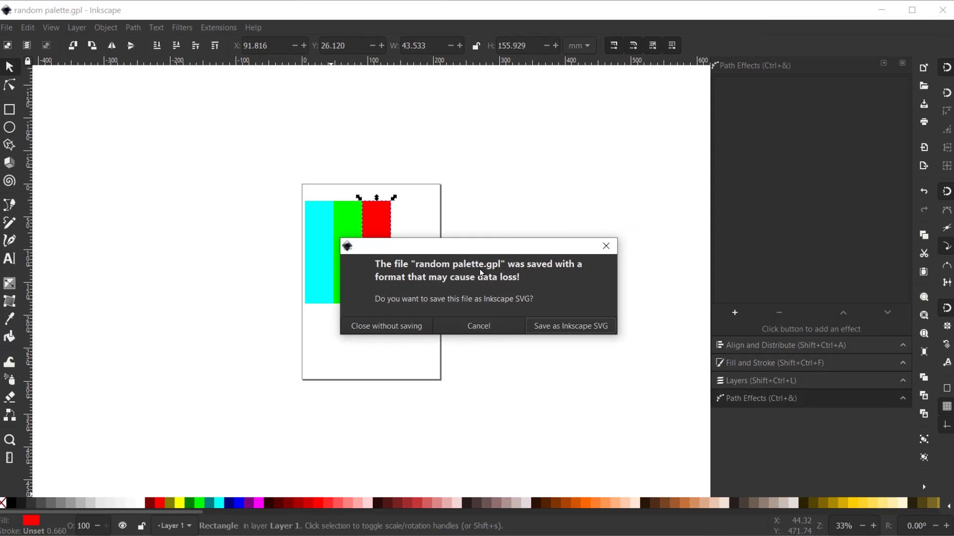
pyautogui.click(405, 329)
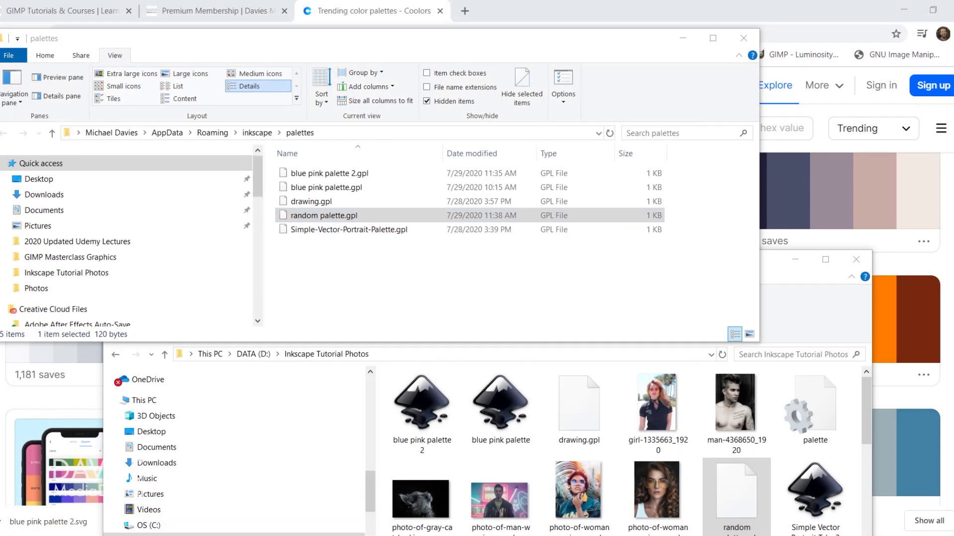
pyautogui.press('super')
pyautogui.write('inkscape')
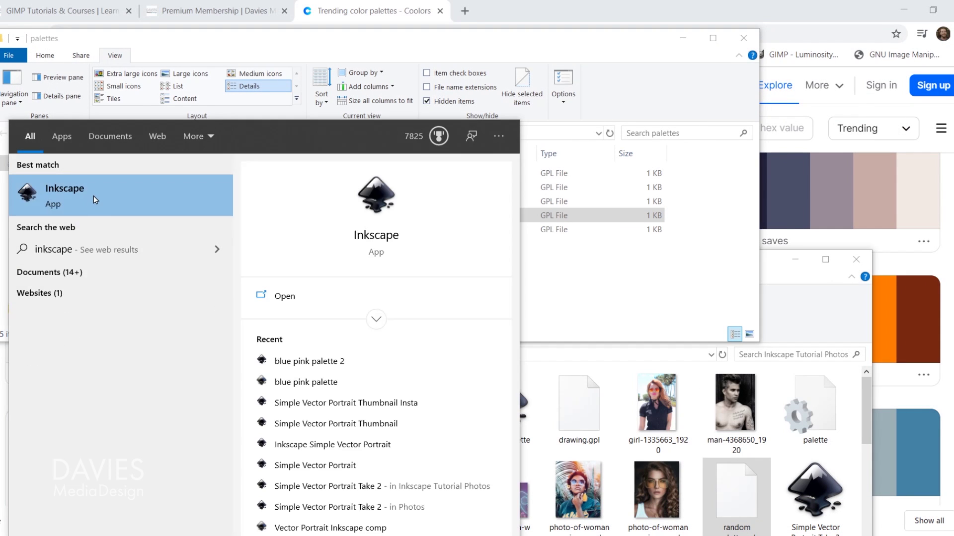
pyautogui.click(94, 199)
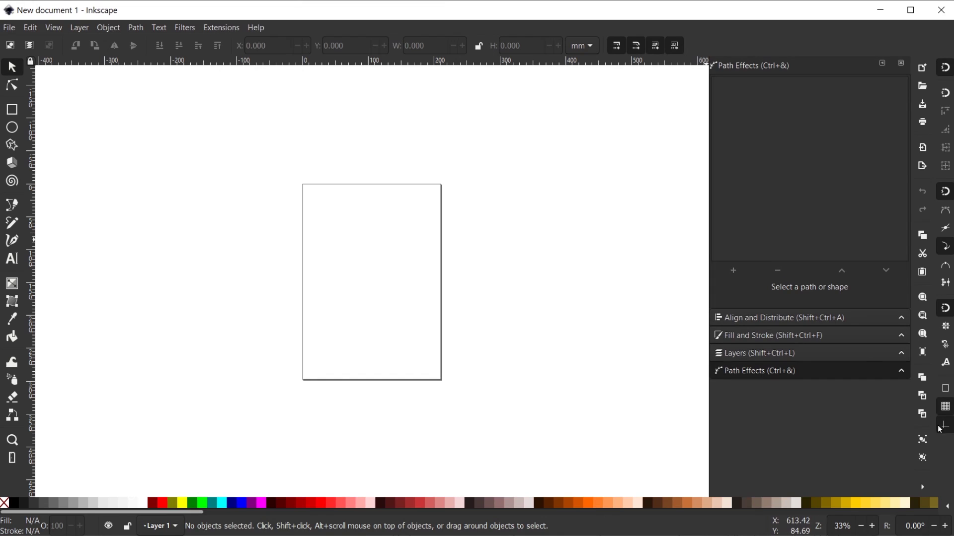
pyautogui.click(947, 507)
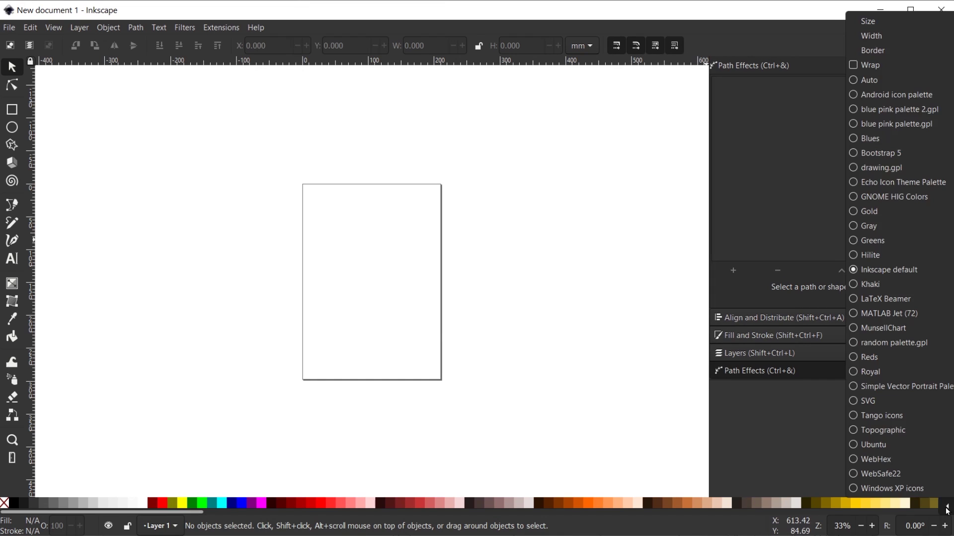
pyautogui.click(938, 343)
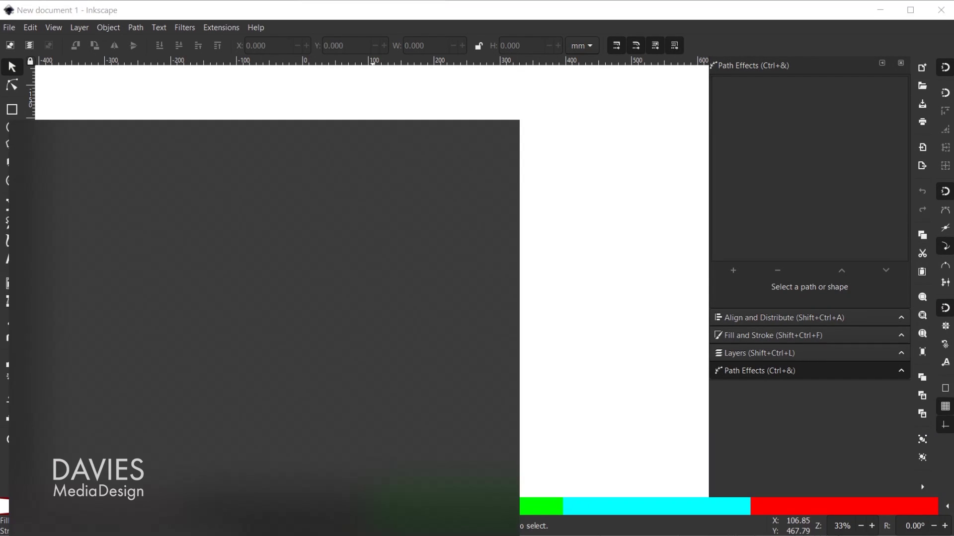
# Launch GIMP 2.10.20 from Start and open Windows > Dockable Dialogs > Palettes.
pyautogui.write('gimp')
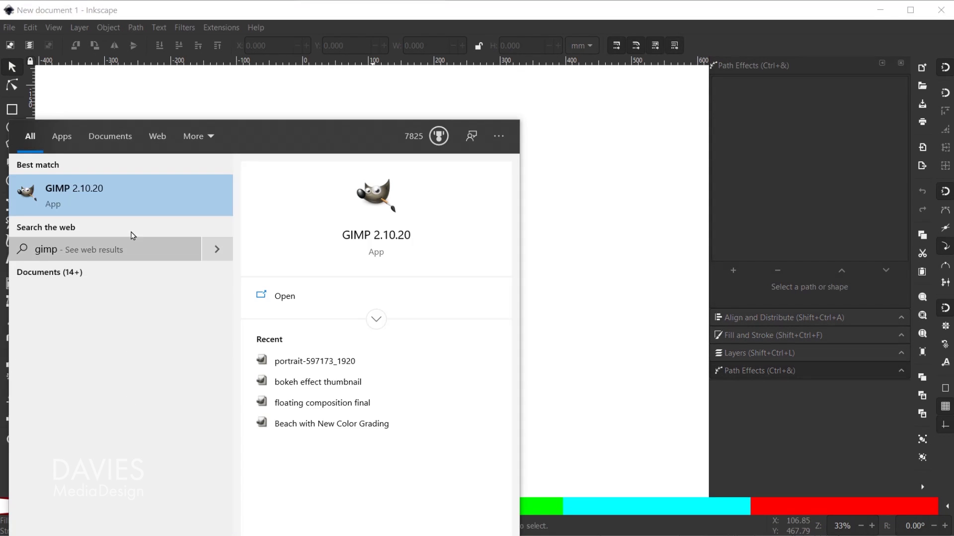
pyautogui.click(136, 201)
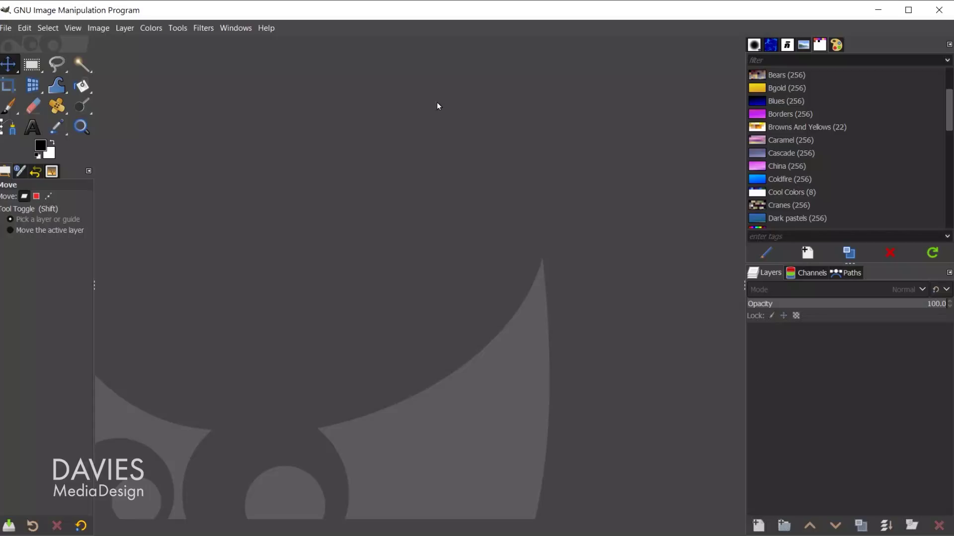
pyautogui.click(241, 29)
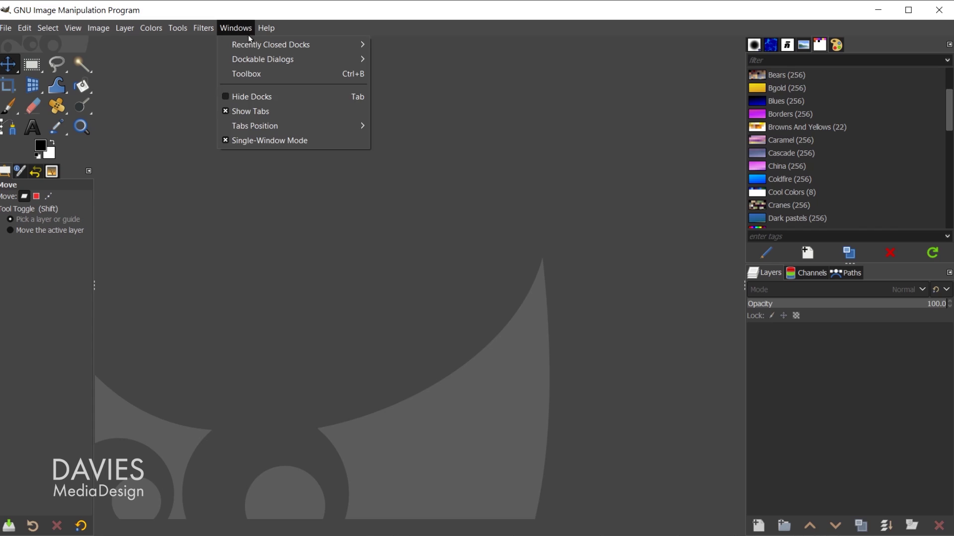
pyautogui.moveTo(276, 63)
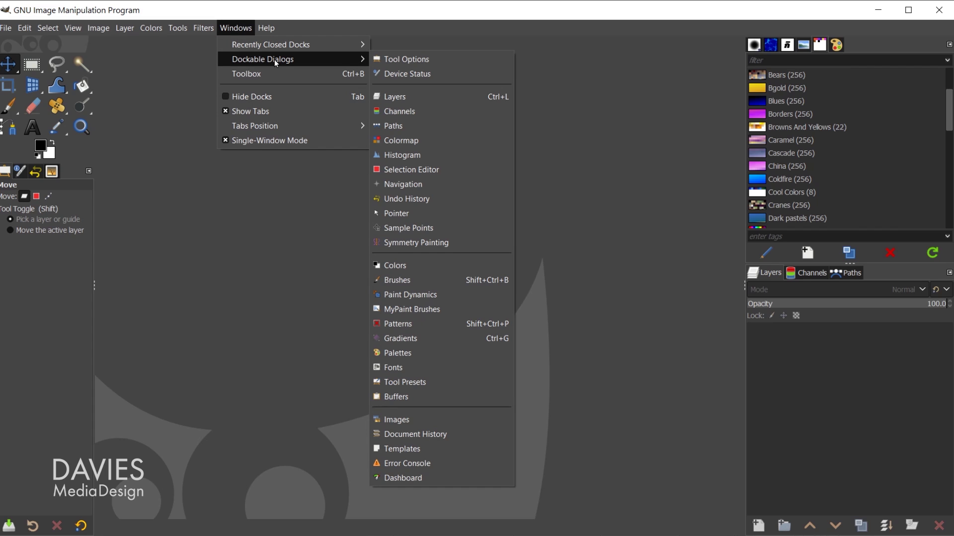
pyautogui.click(406, 354)
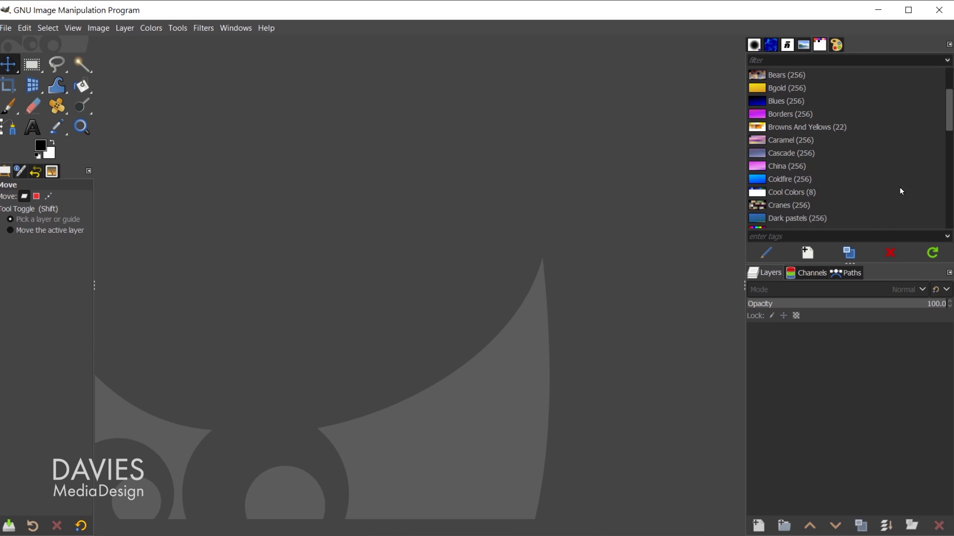
# Use Show in File Manager on Simple Vector Portrait Palette to reveal its file.
pyautogui.moveTo(947, 120); pyautogui.dragTo(949, 98)
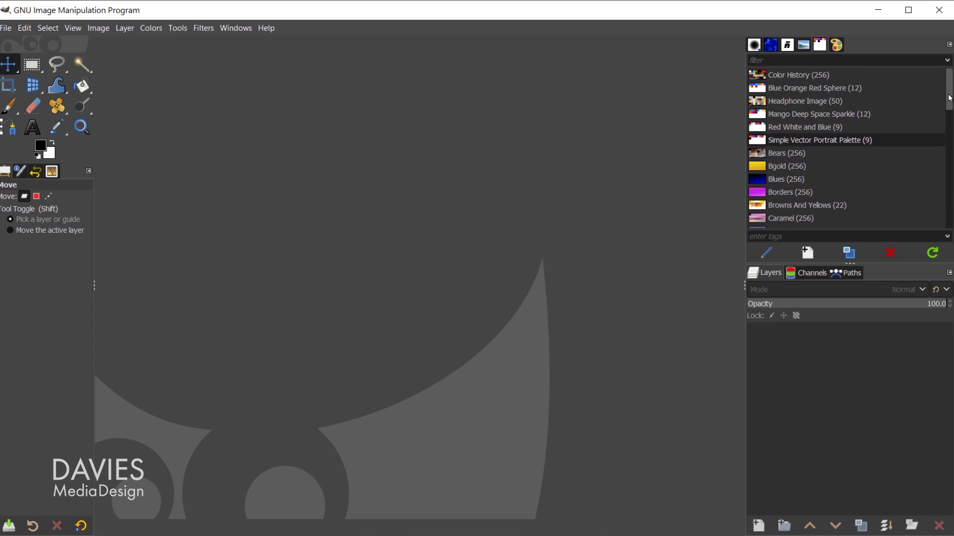
pyautogui.rightClick(797, 144)
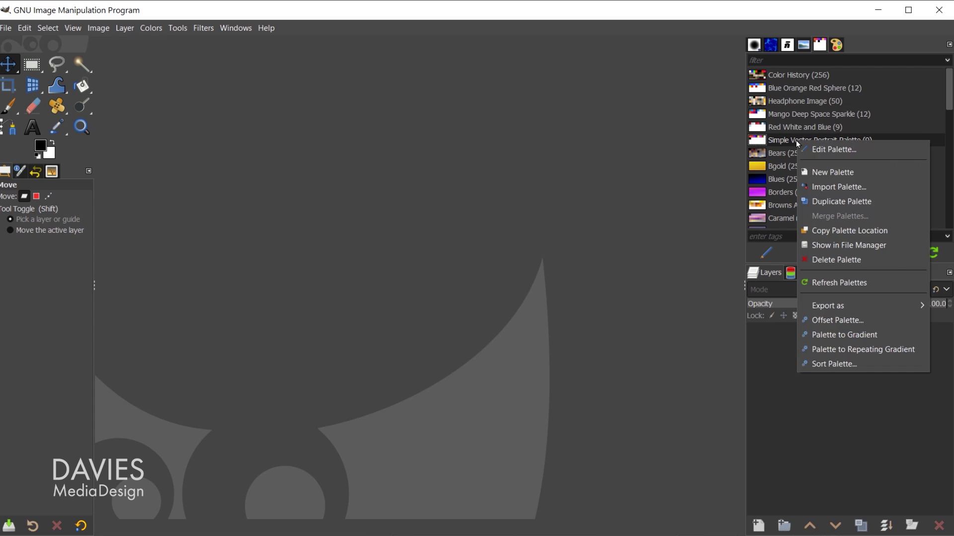
pyautogui.click(845, 245)
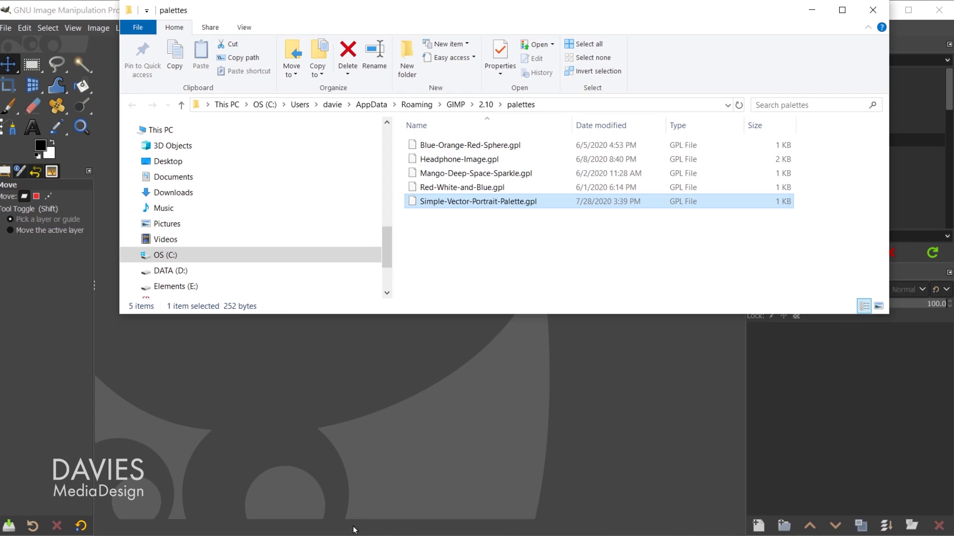
# Drag Simple-Vector-Portrait-Palette.gpl from GIMP's palettes folder into Inkscape's, then hide the folders.
pyautogui.moveTo(354, 529)
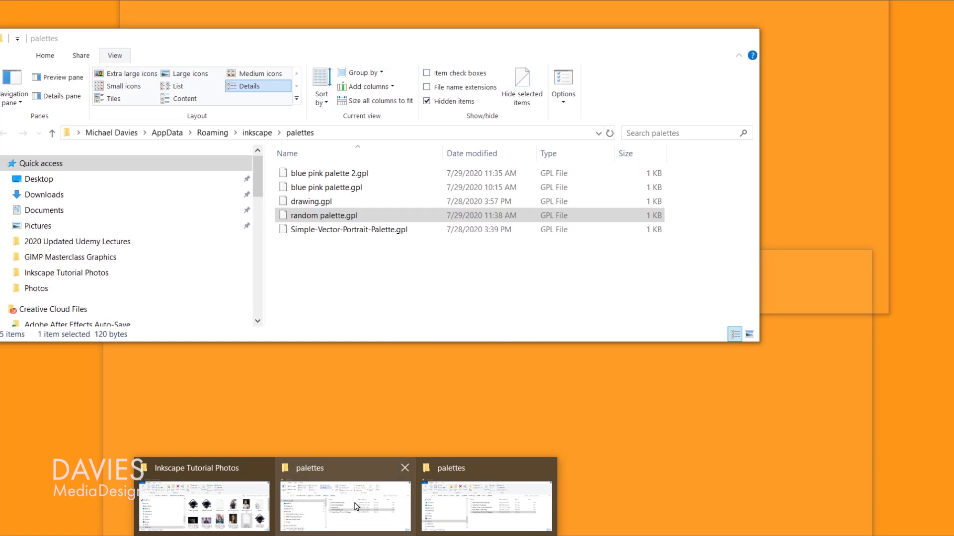
pyautogui.click(357, 507)
pyautogui.moveTo(767, 12); pyautogui.dragTo(716, 264)
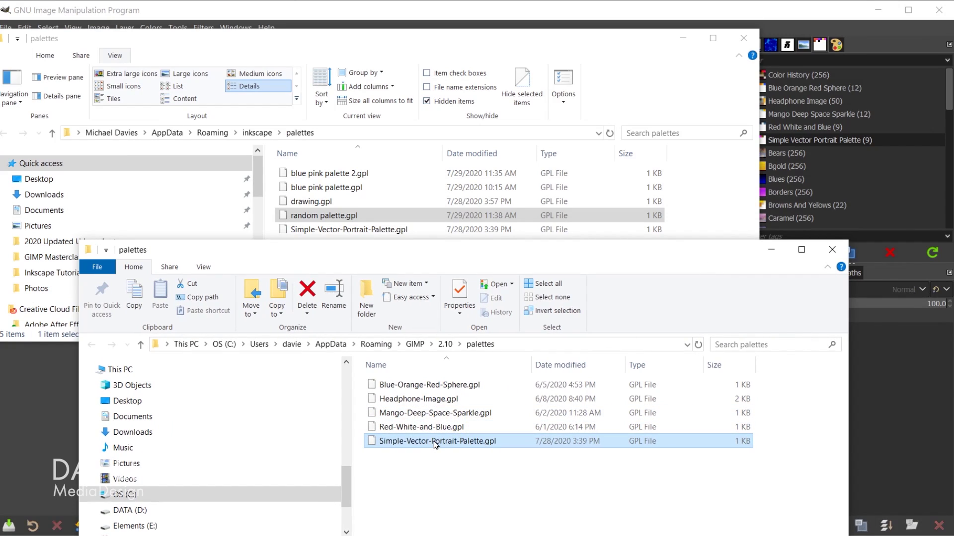
pyautogui.moveTo(436, 441); pyautogui.dragTo(464, 448)
pyautogui.click(777, 254)
pyautogui.click(681, 37)
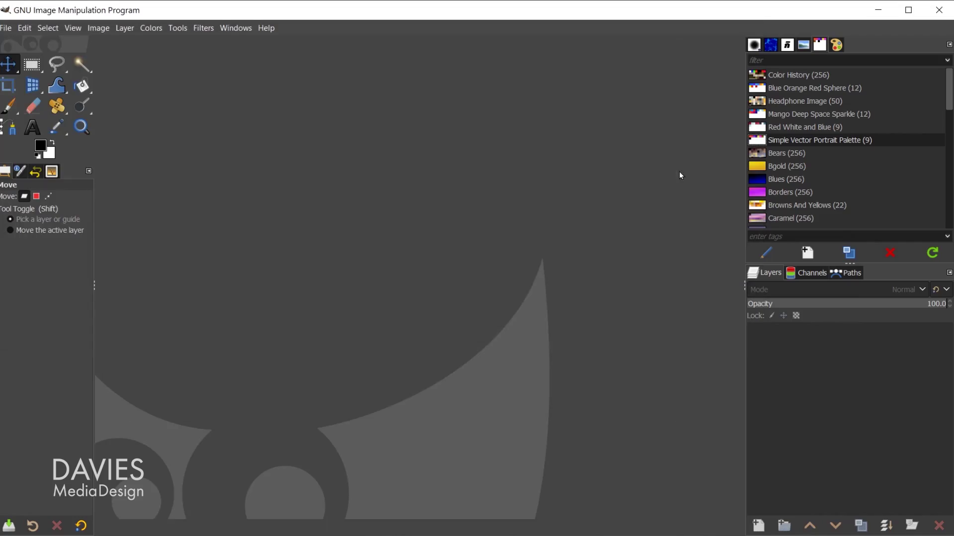